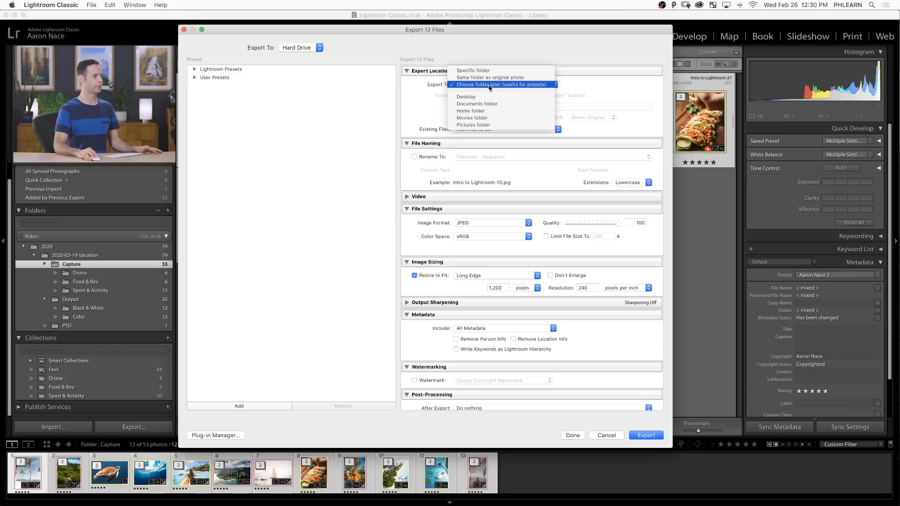
- Set the export location to "Choose folder later (useful for presets)" and keep existing files handling on "Ask what to do"
click(489, 85)
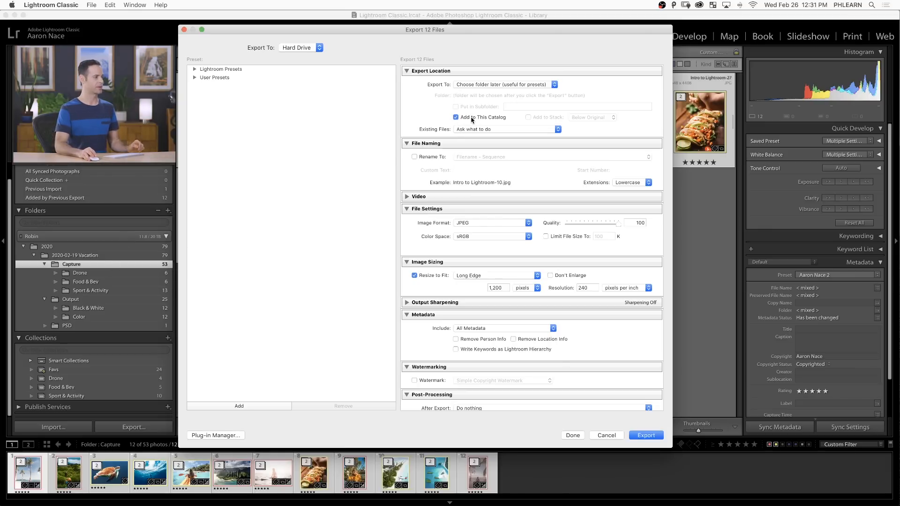
click(500, 133)
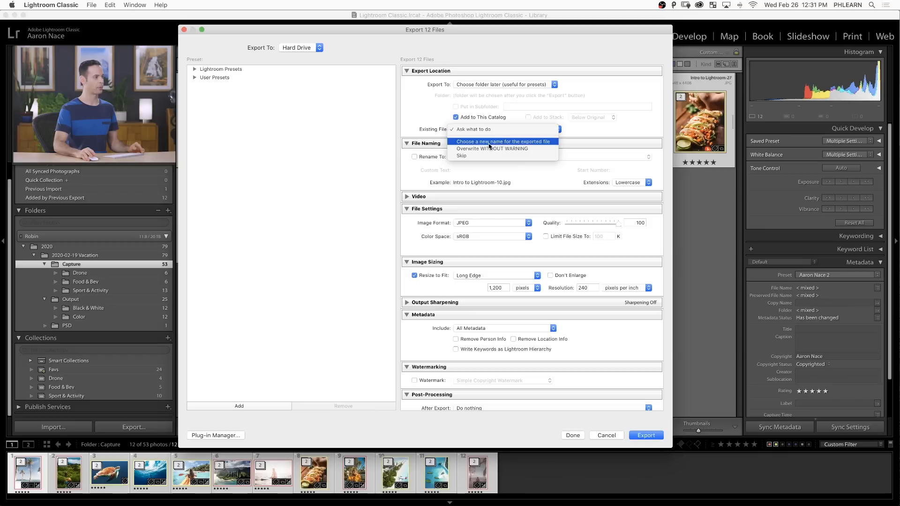
click(422, 125)
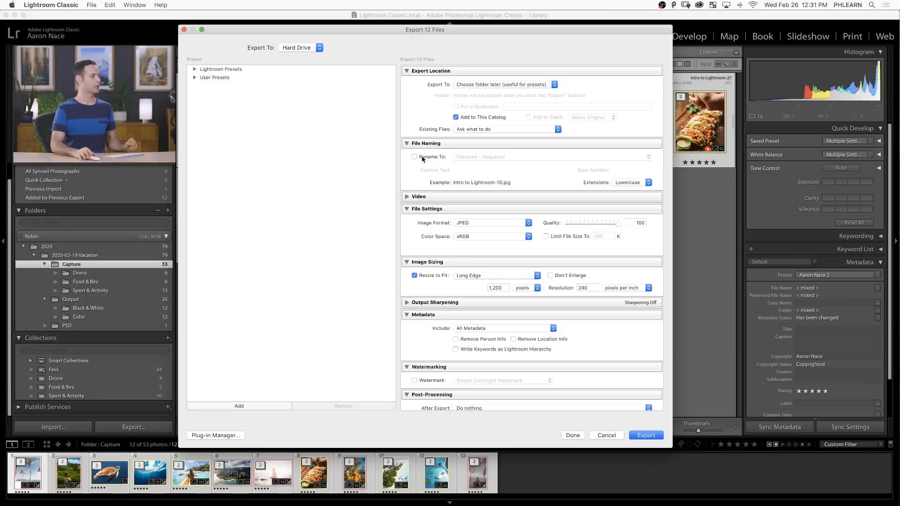
- Enable renaming on export and remove the sequence number token from the Filename - Sequence template
click(423, 159)
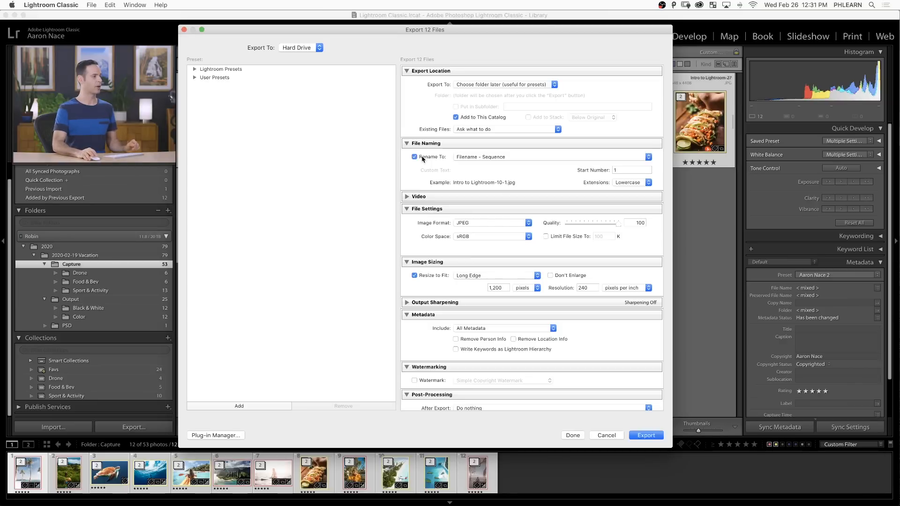
click(494, 159)
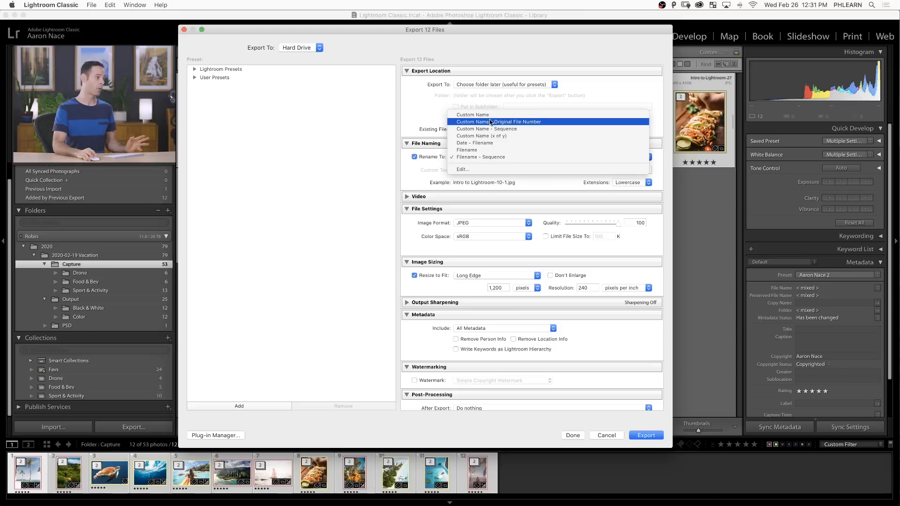
click(485, 170)
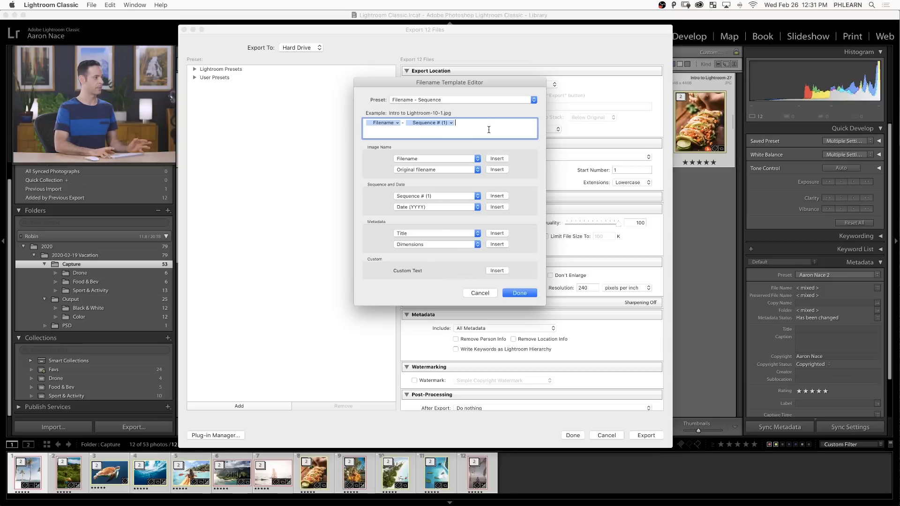
key(BackSpace)
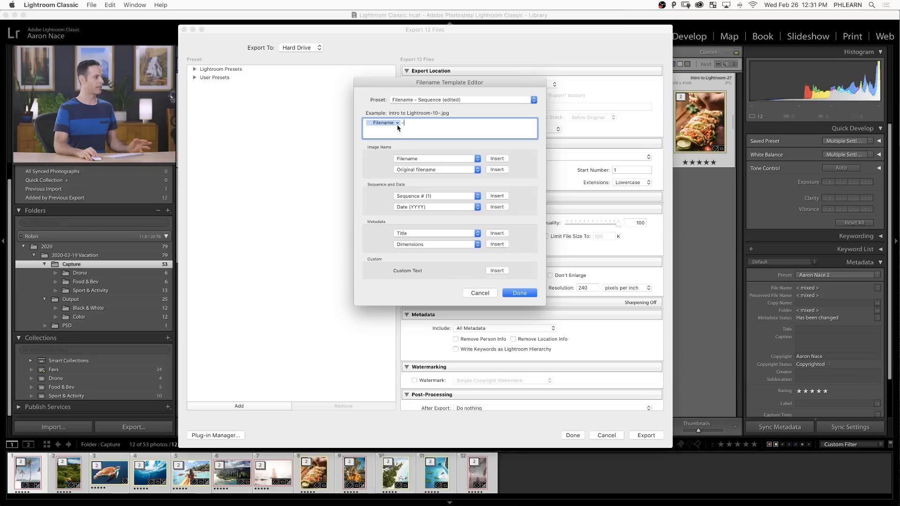
- Add the original filename, the word "and" and a Month DD, YYYY date token to the filename template
click(477, 169)
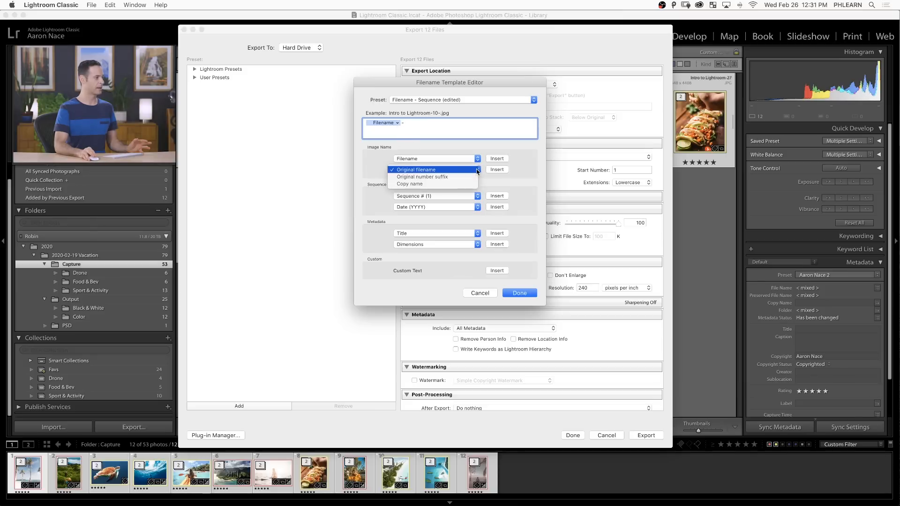
click(468, 169)
click(497, 170)
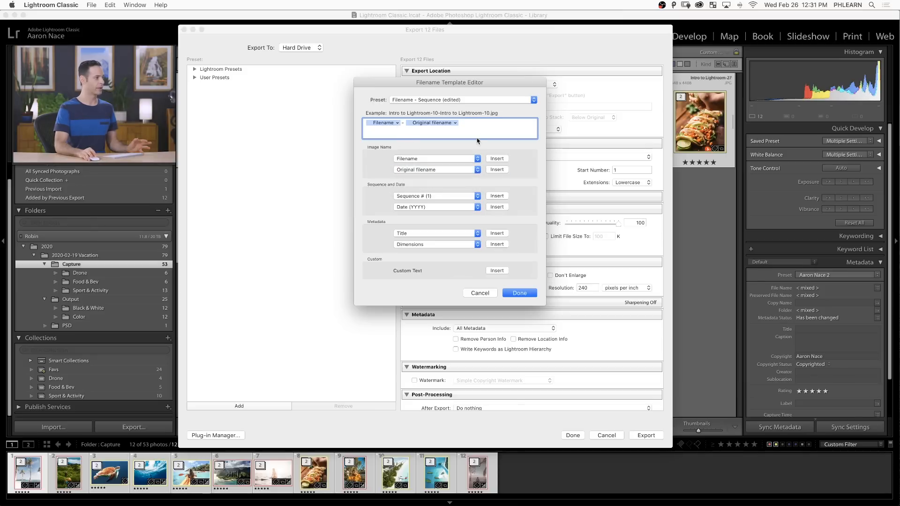
text(_an)
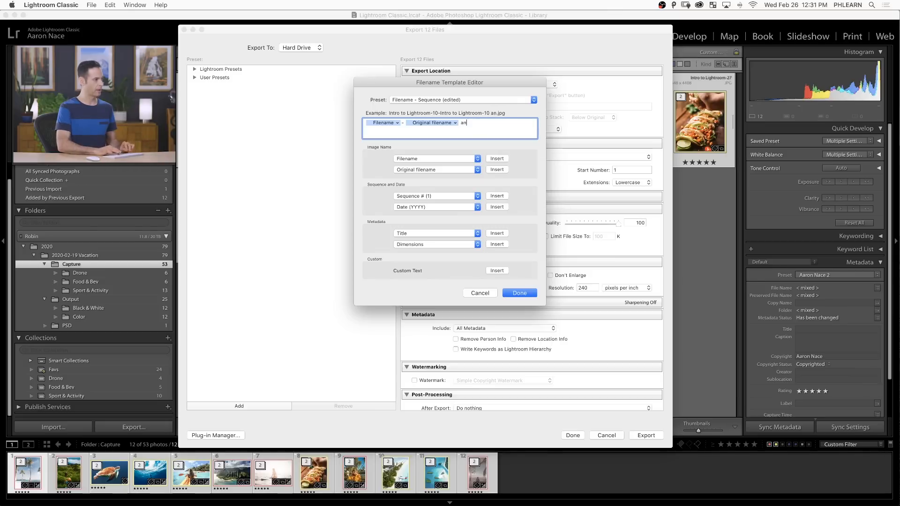
text(d)
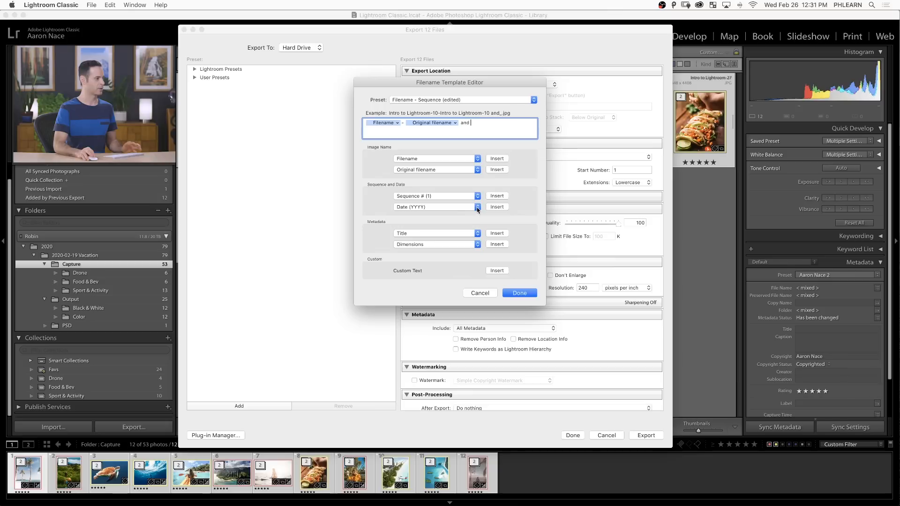
click(497, 208)
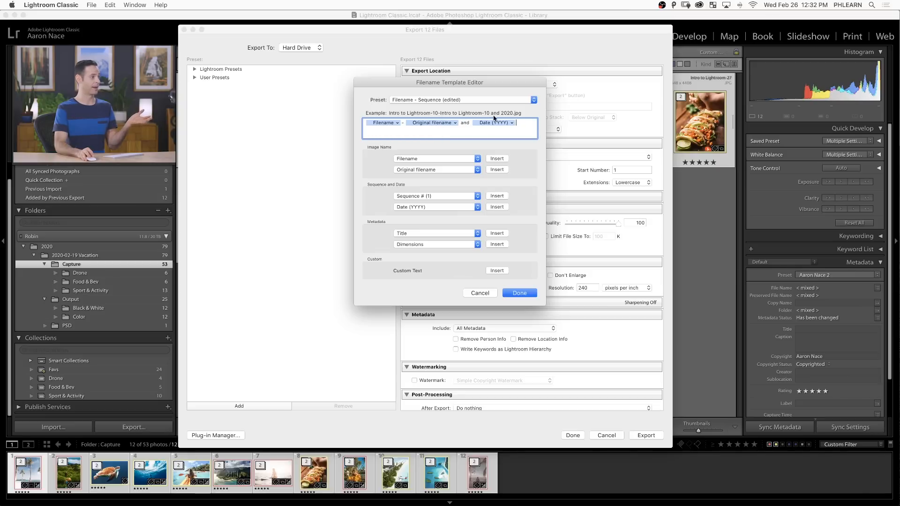
click(511, 122)
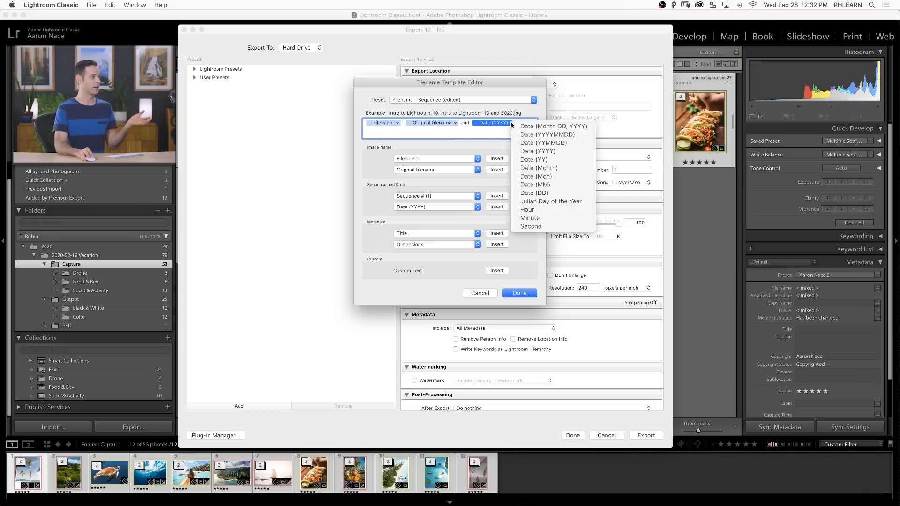
click(535, 126)
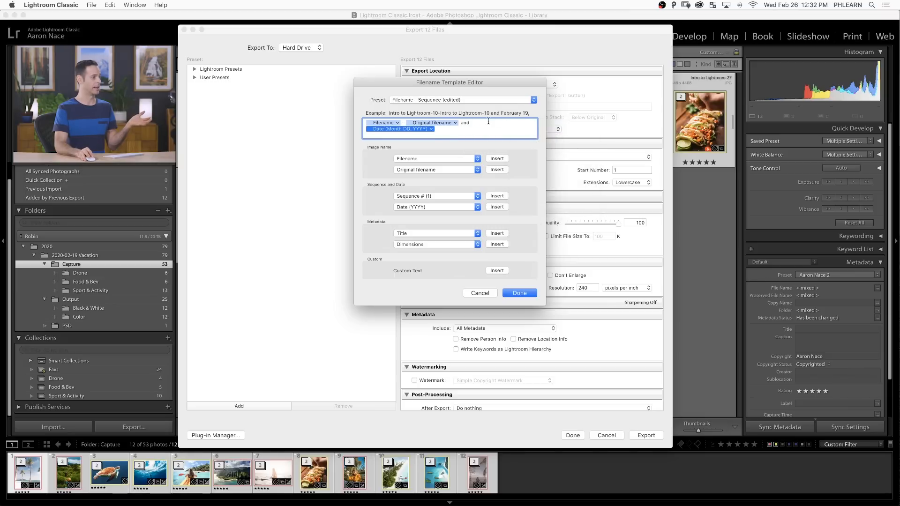
- Make the template's ending after the Filename token and hyphen read only "Full Size", and save the custom naming
click(445, 132)
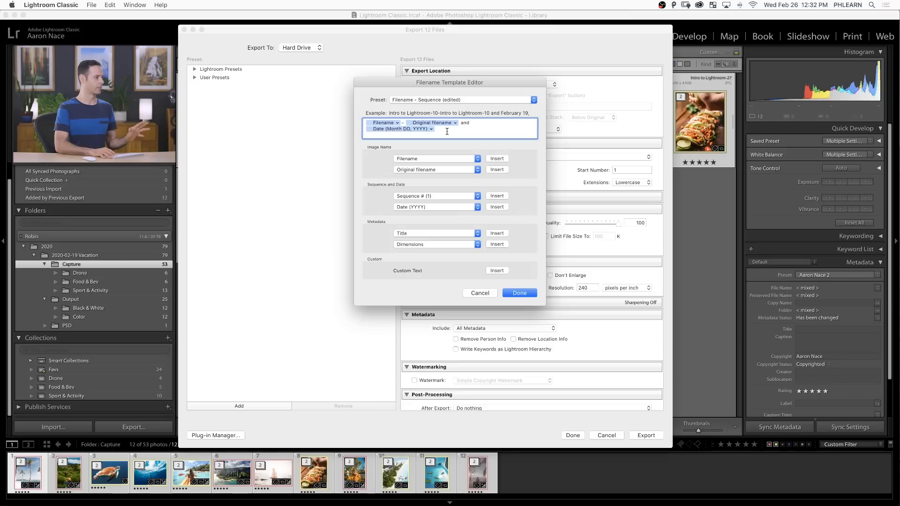
key(BackSpace)
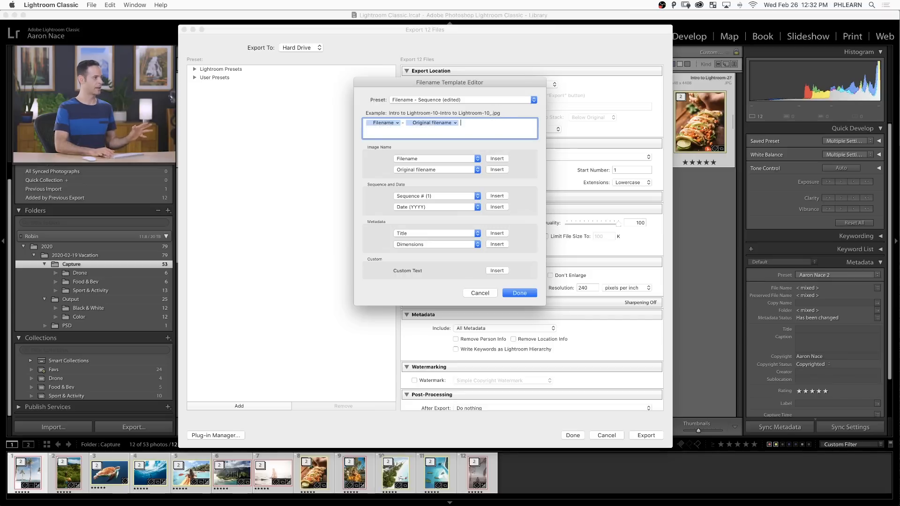
key(BackSpace)
key(BackSpace)
key(BackSpace)
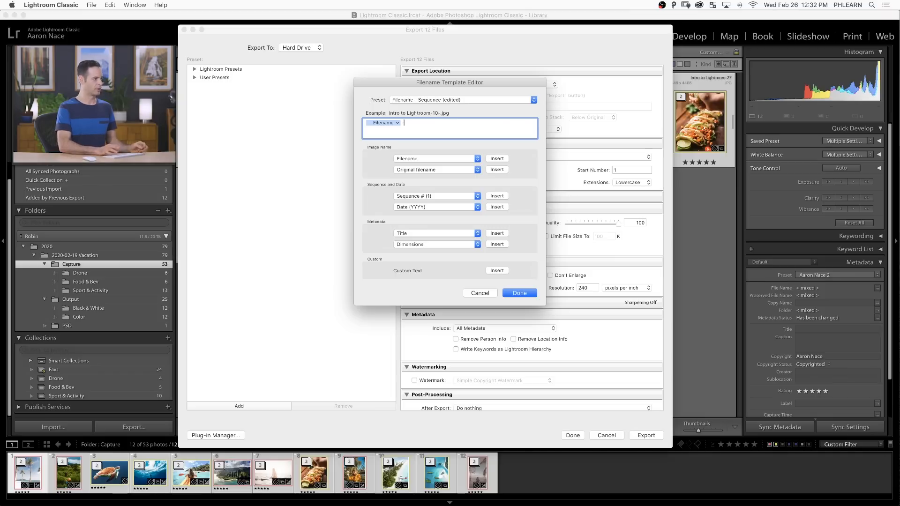
text(-Full Size)
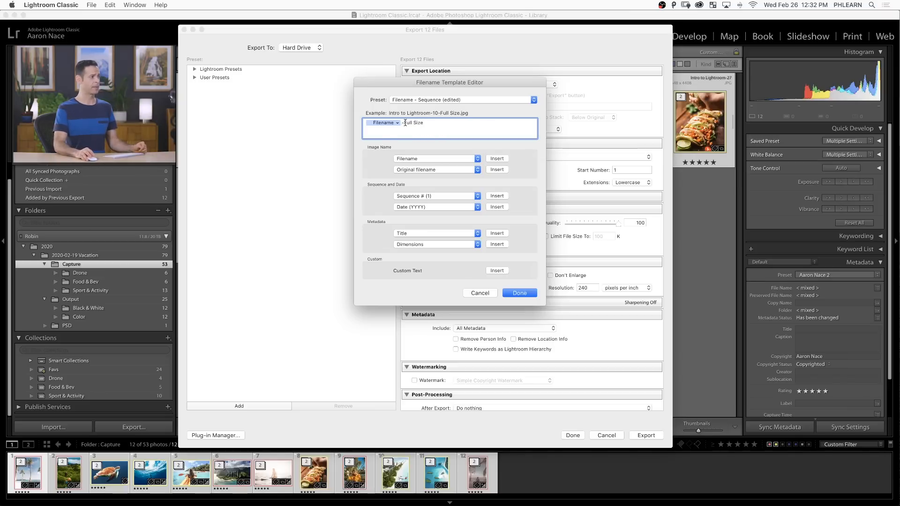
click(519, 293)
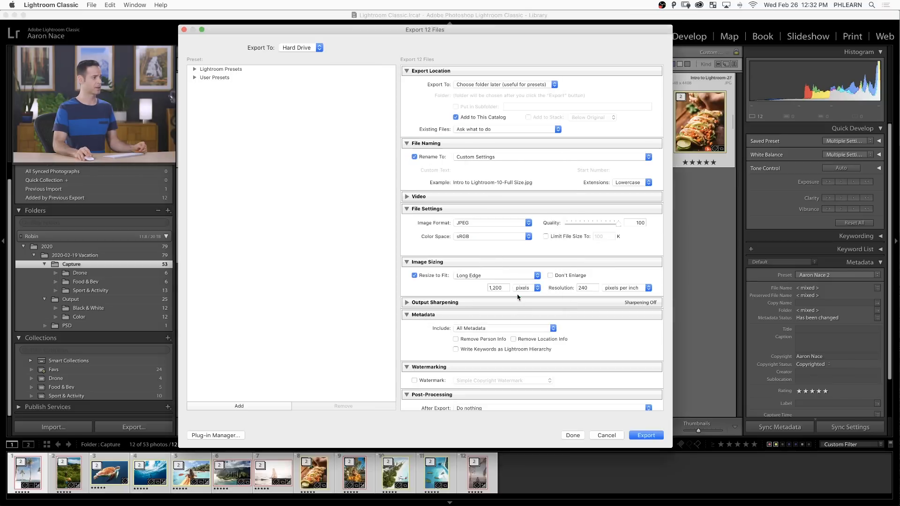
click(493, 158)
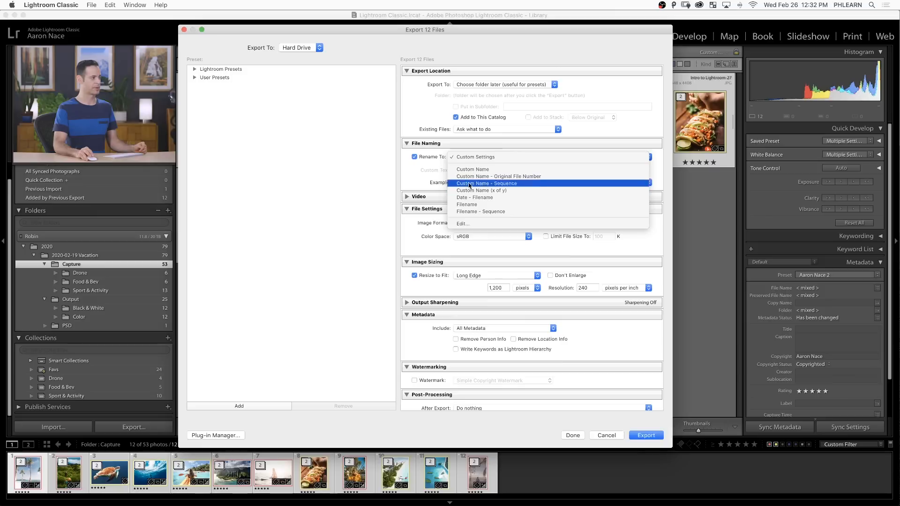
click(412, 174)
click(492, 160)
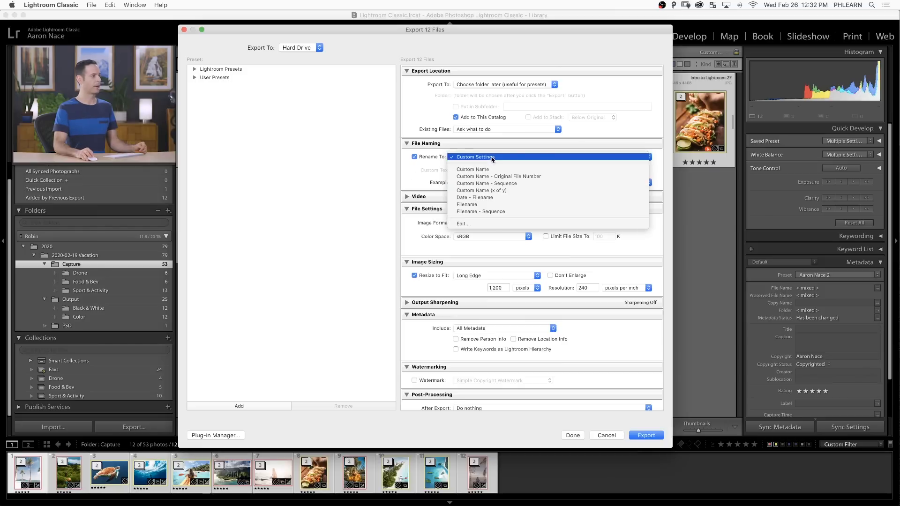
click(418, 184)
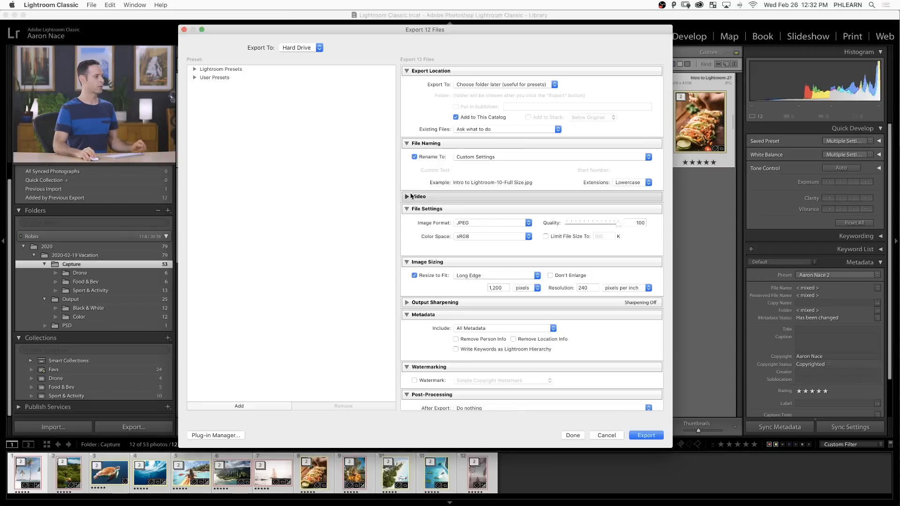
click(407, 196)
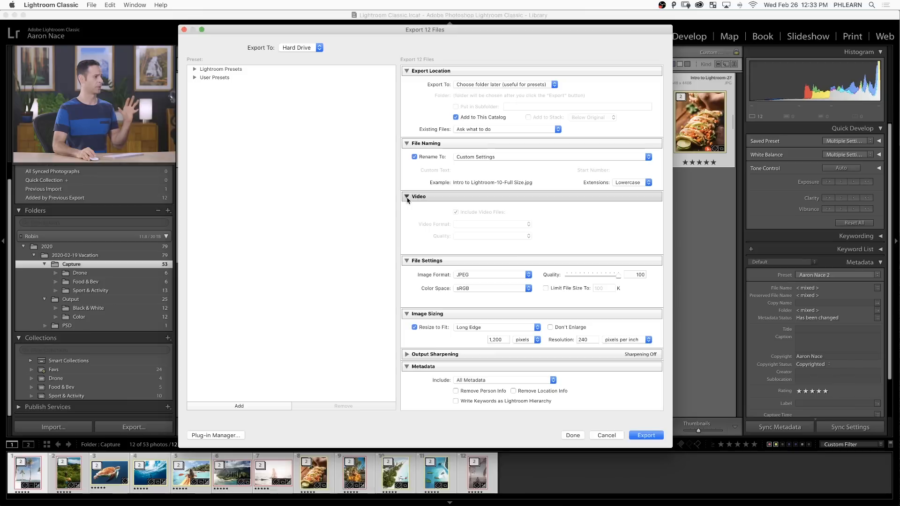
click(407, 196)
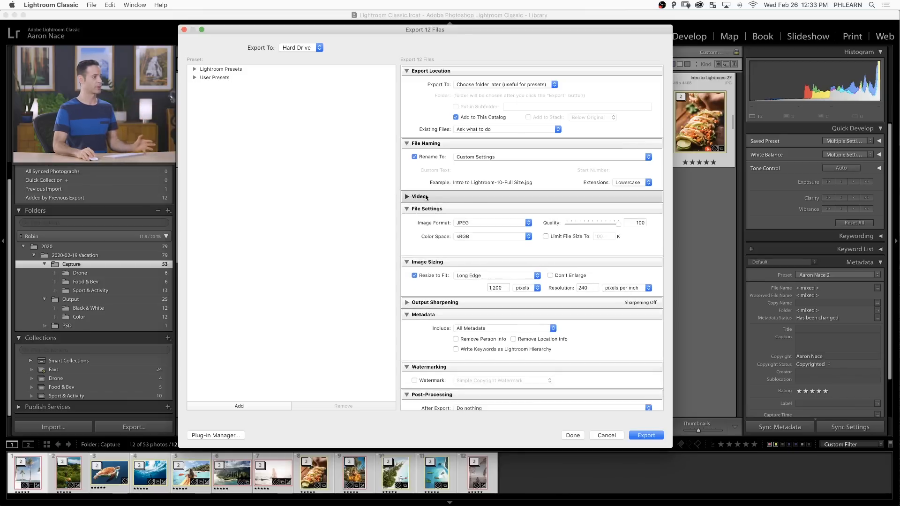
- Choose JPEG as the image format and sRGB as the color space for the exported files
click(487, 223)
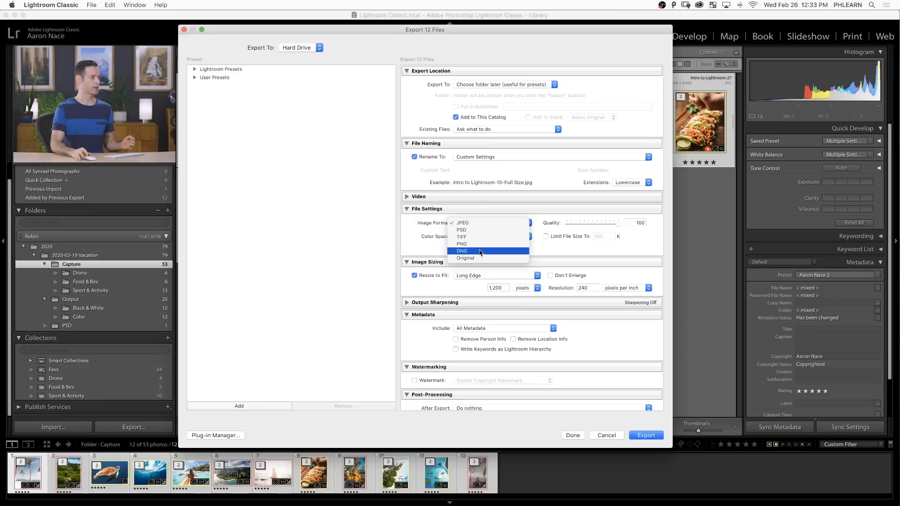
click(476, 223)
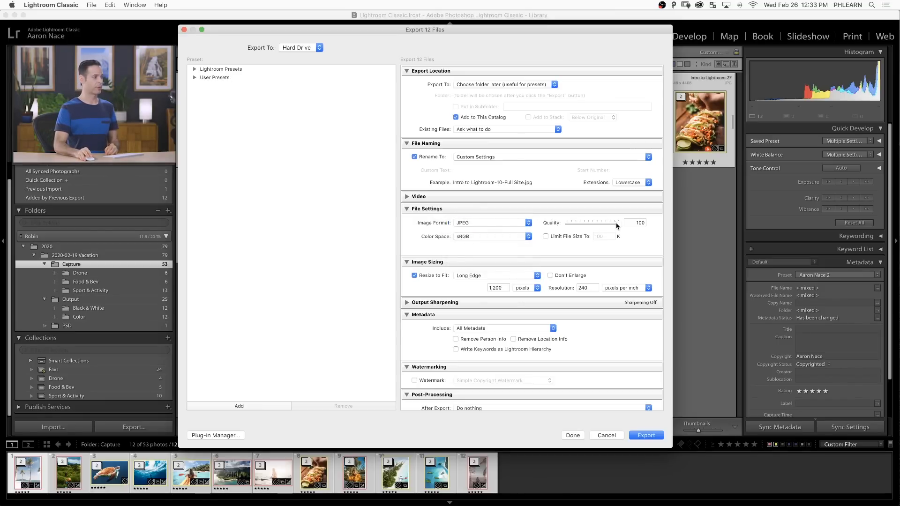
click(460, 237)
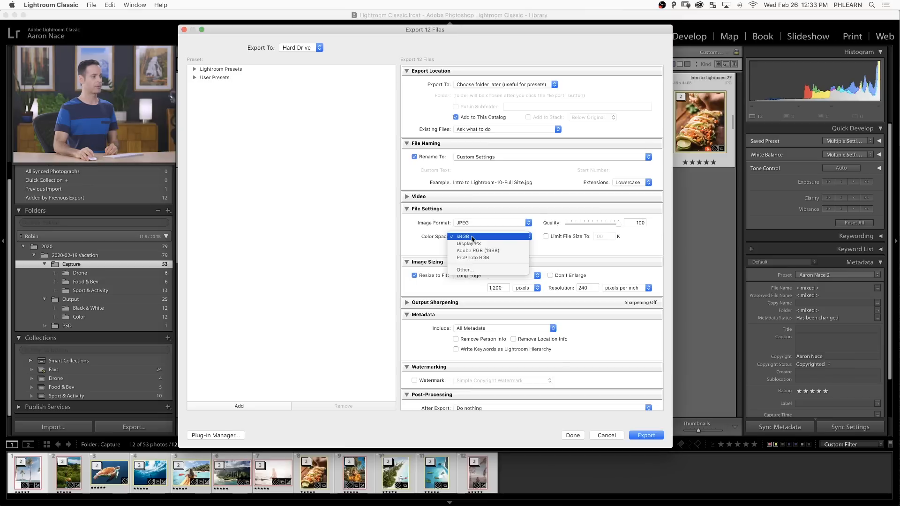
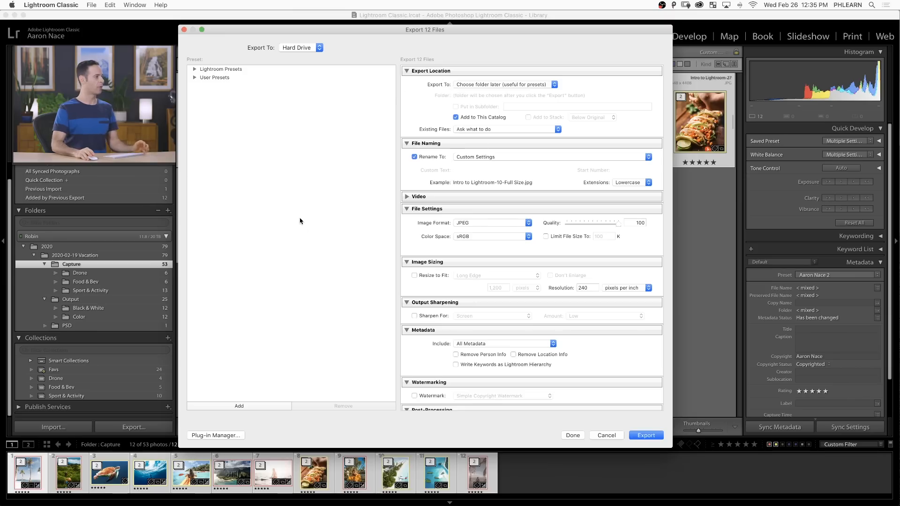
- Start a new export preset and create a preset folder named "Intro to Lightrooom" for it
click(254, 409)
click(467, 152)
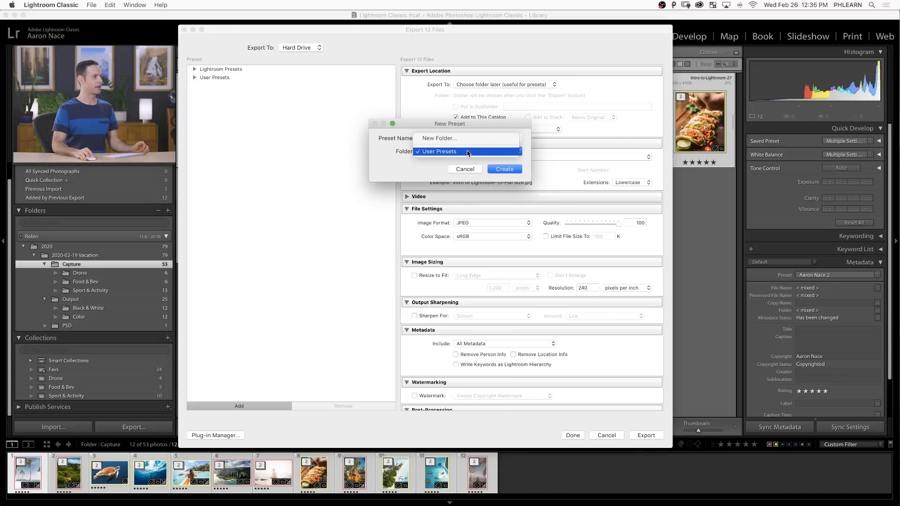
click(464, 138)
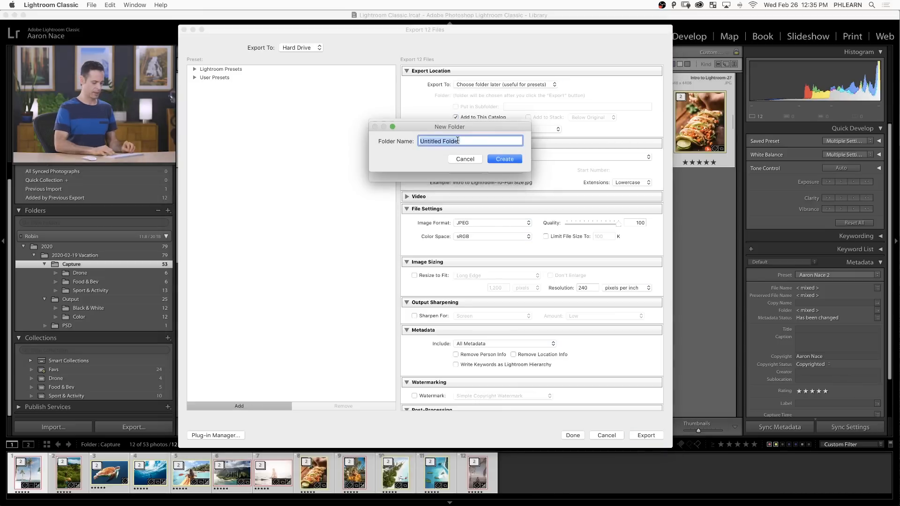
text(Intro to Lightroom)
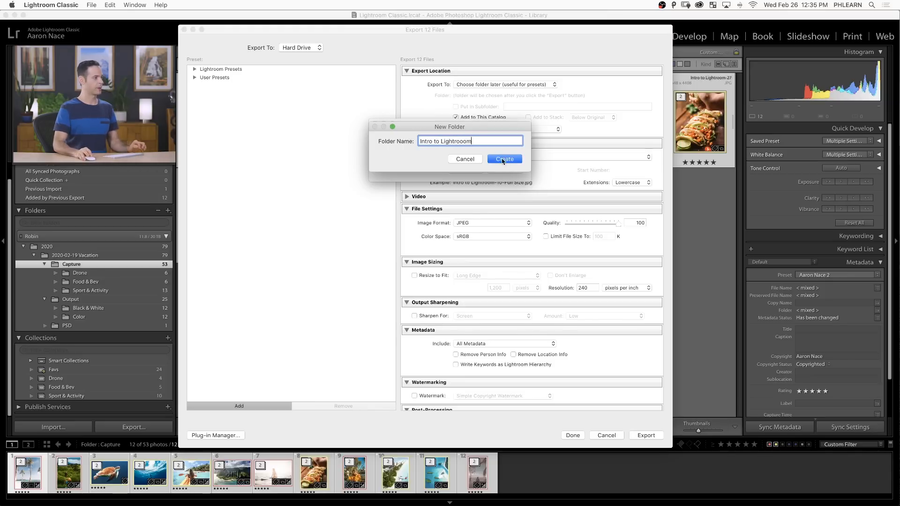
click(502, 161)
- Save the export preset as "Full Size Images" and export the 12 selected photos with it
triple_click(471, 138)
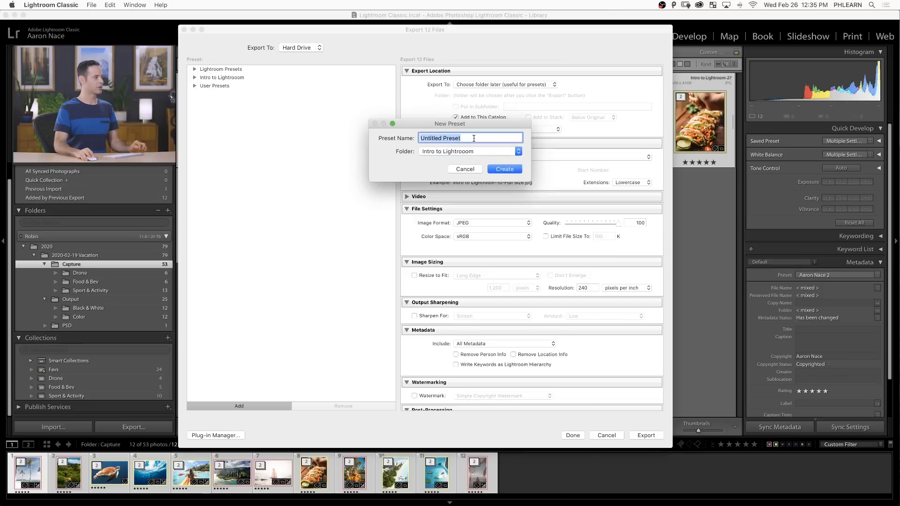
text(Full Size Images)
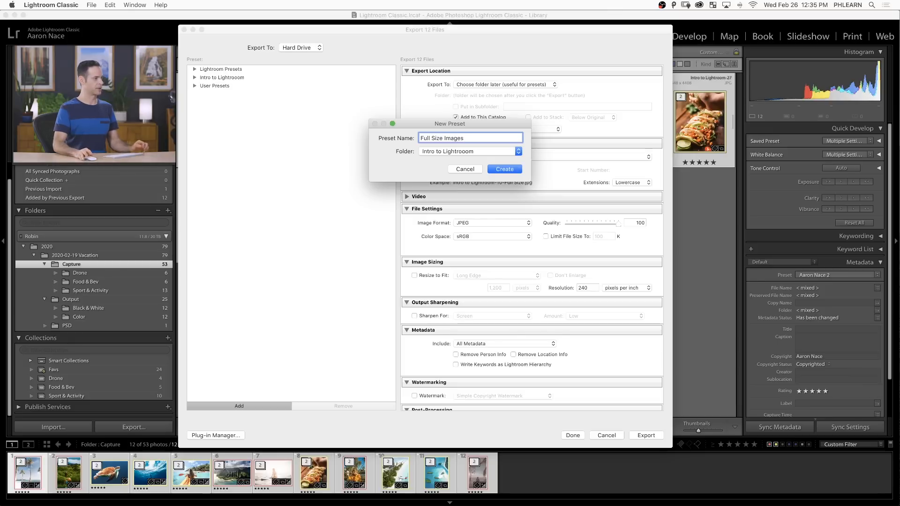
click(505, 169)
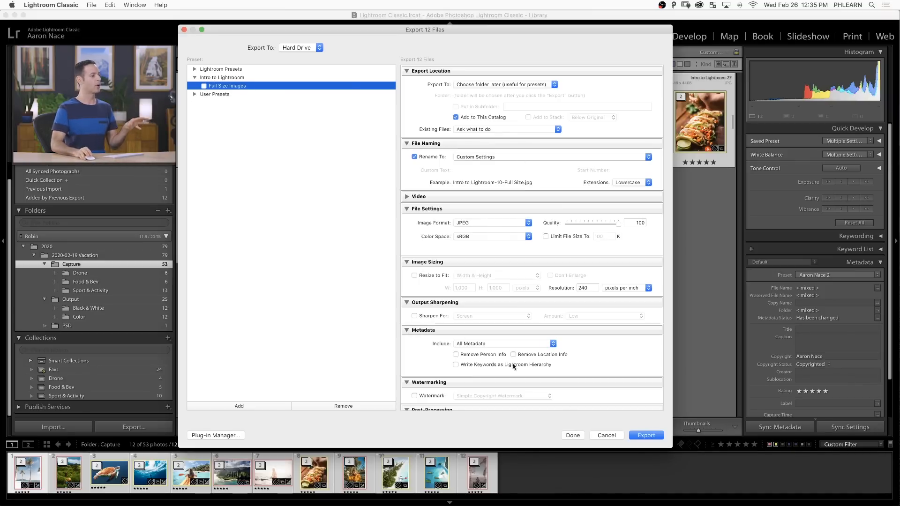
click(645, 435)
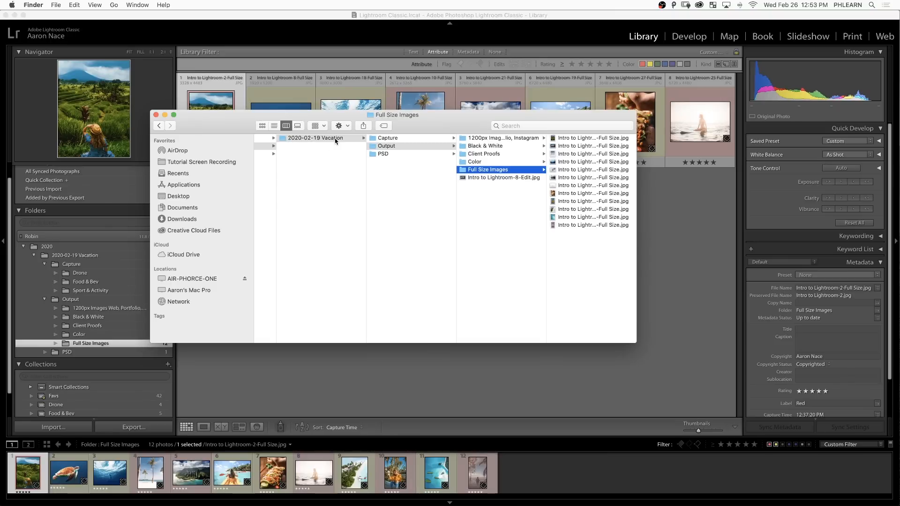
- Browse the Output subfolders in Finder and preview exported files in the 1200px, Black & White, Client Proofs, Color and Full Size Images folders
scroll(498, 177, down, 2)
scroll(499, 178, up, 2)
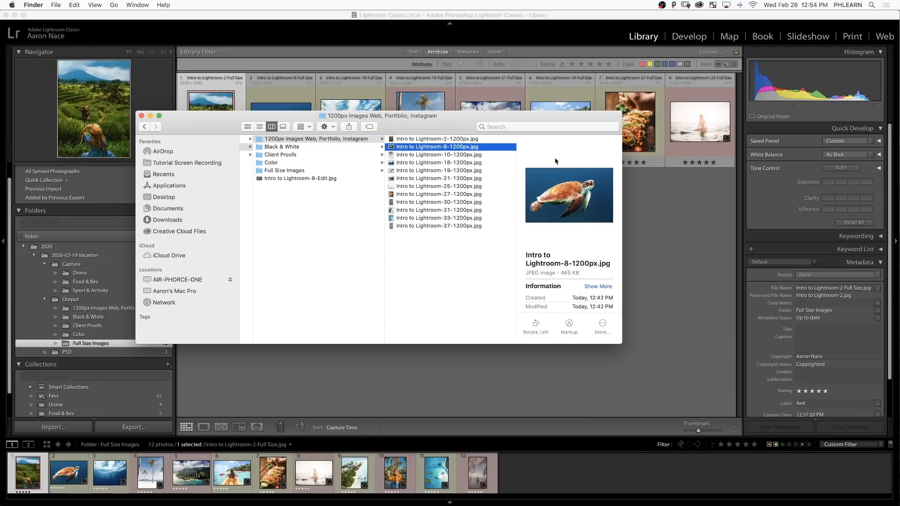
click(319, 147)
click(311, 155)
click(461, 163)
key(space)
key(space)
click(310, 163)
click(434, 163)
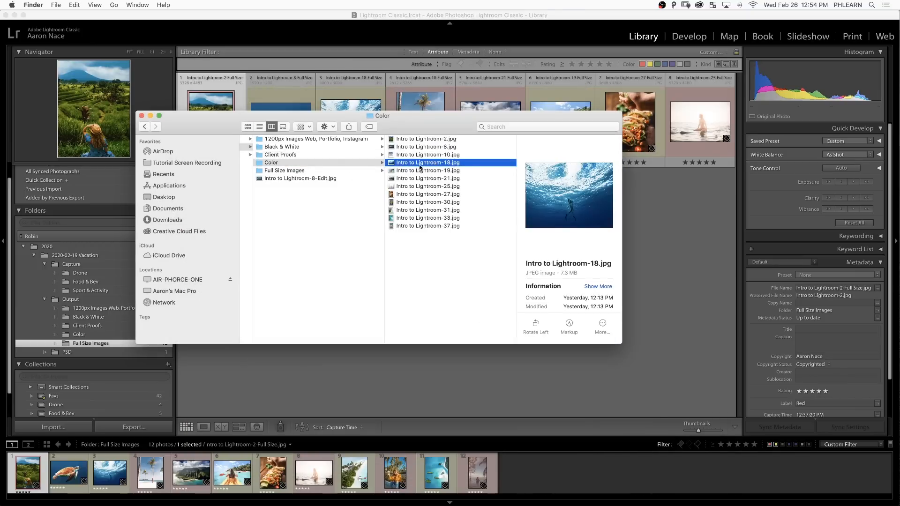
click(309, 170)
click(428, 163)
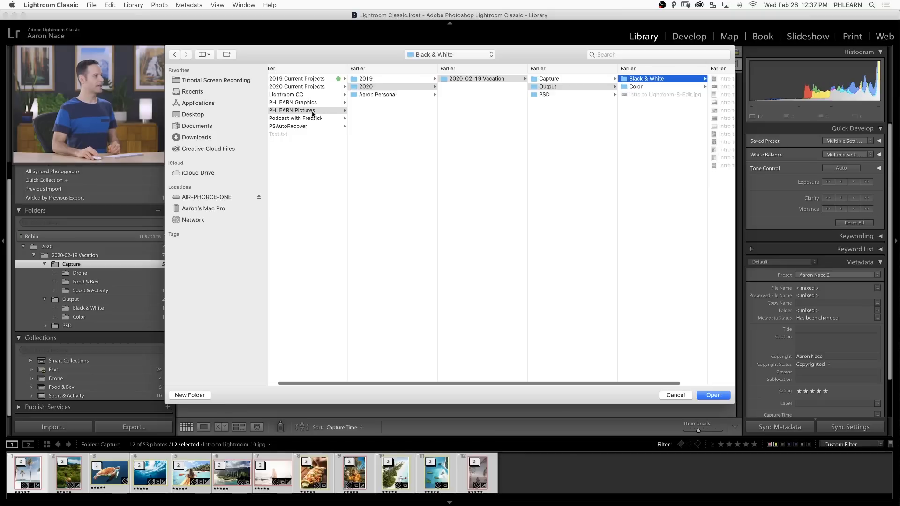
- Create a folder named "Full Size Images" inside the vacation's Output folder and use it as the export destination
scroll(323, 113, right, 3)
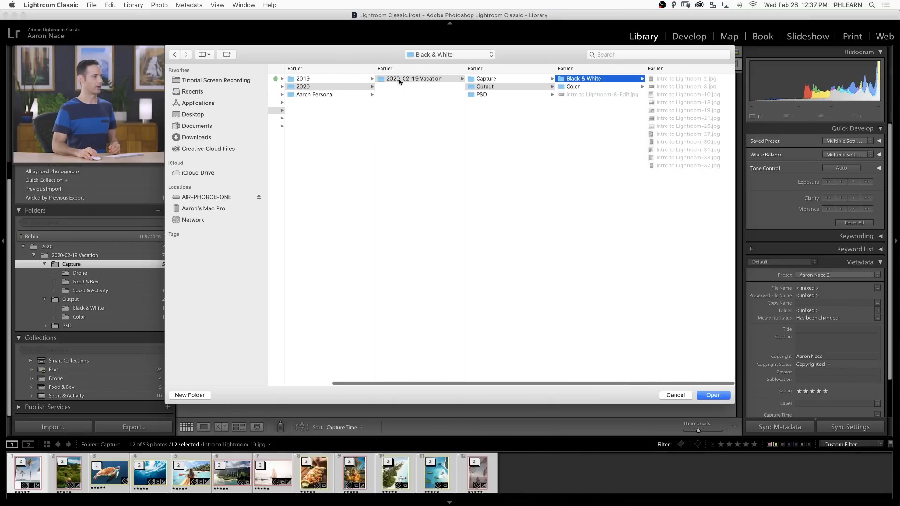
click(500, 87)
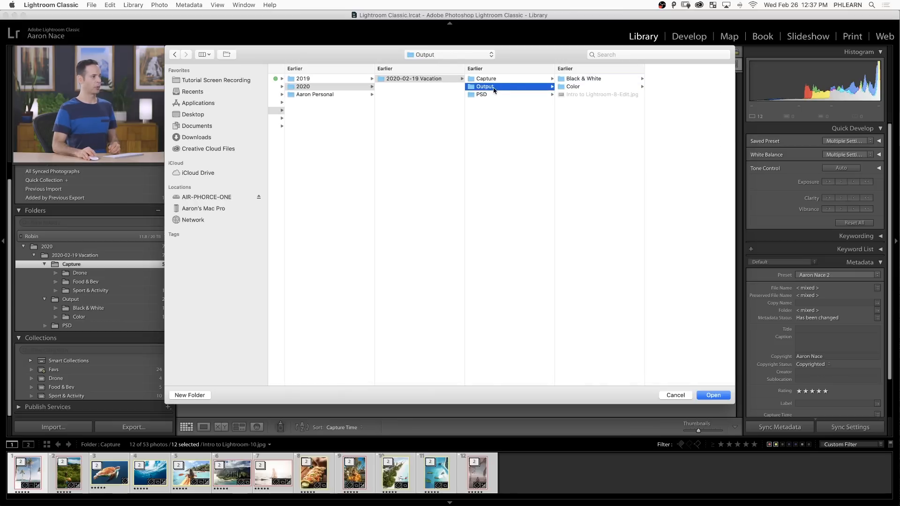
key(super+shift+n)
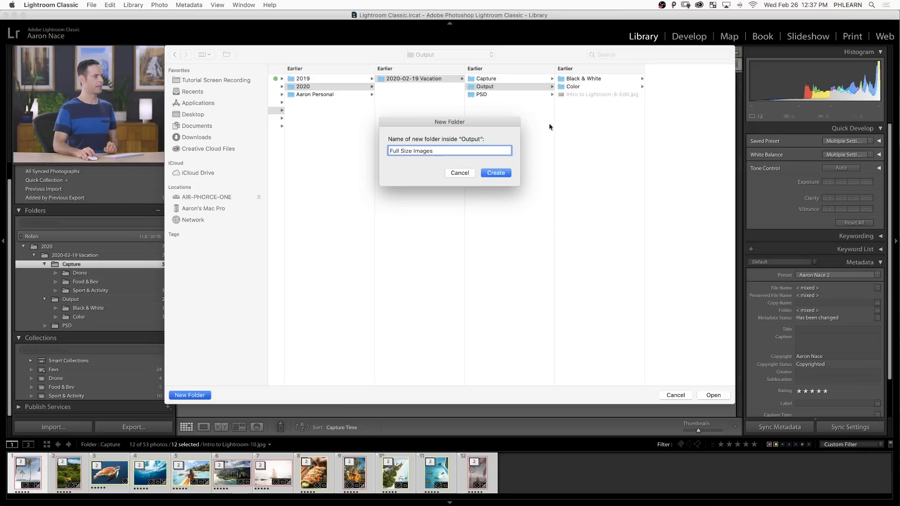
click(496, 173)
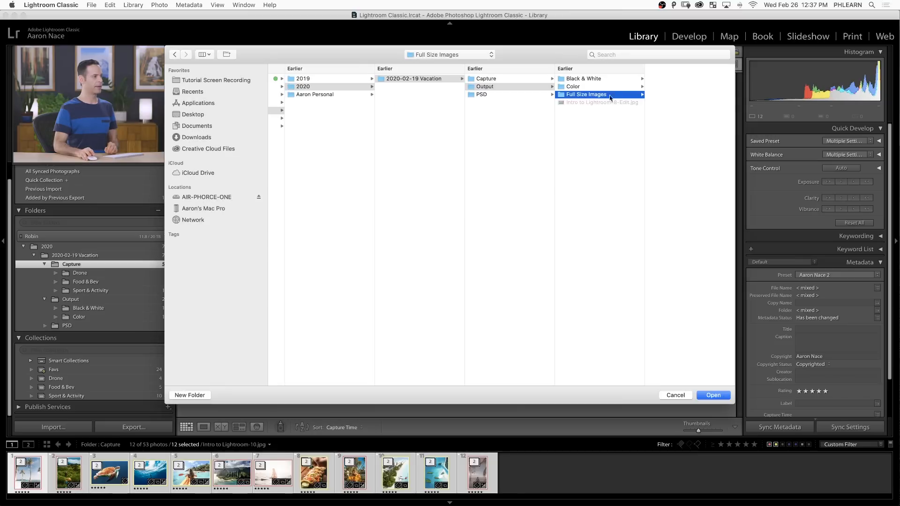
click(712, 395)
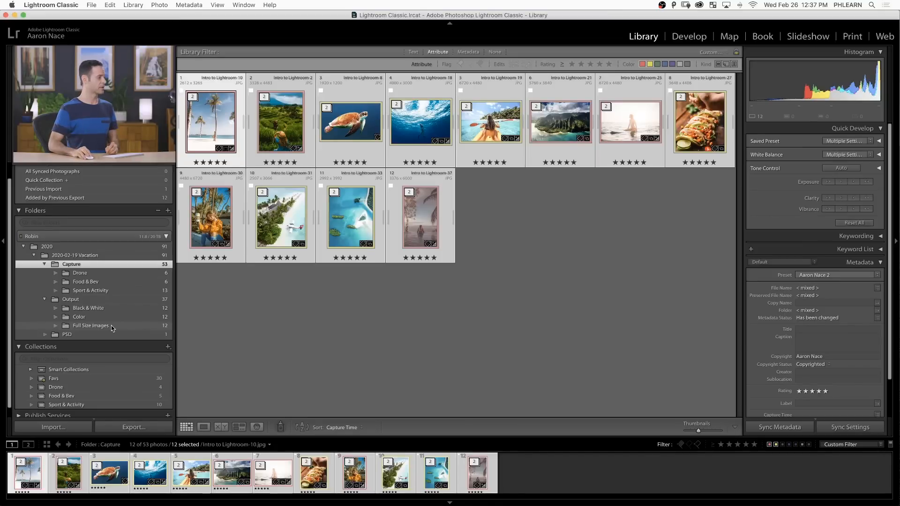
- Display the photos of the Full Size Images folder in the library and reveal that folder in Finder
click(94, 326)
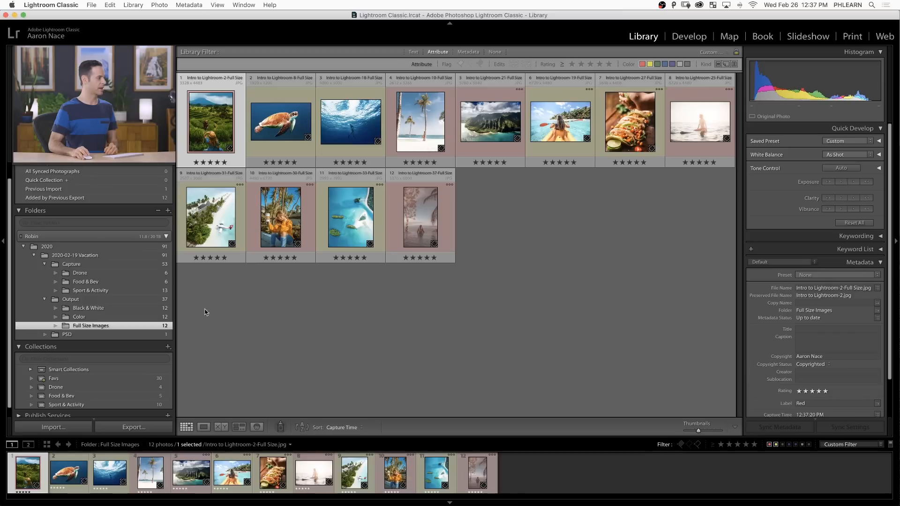
right_click(136, 327)
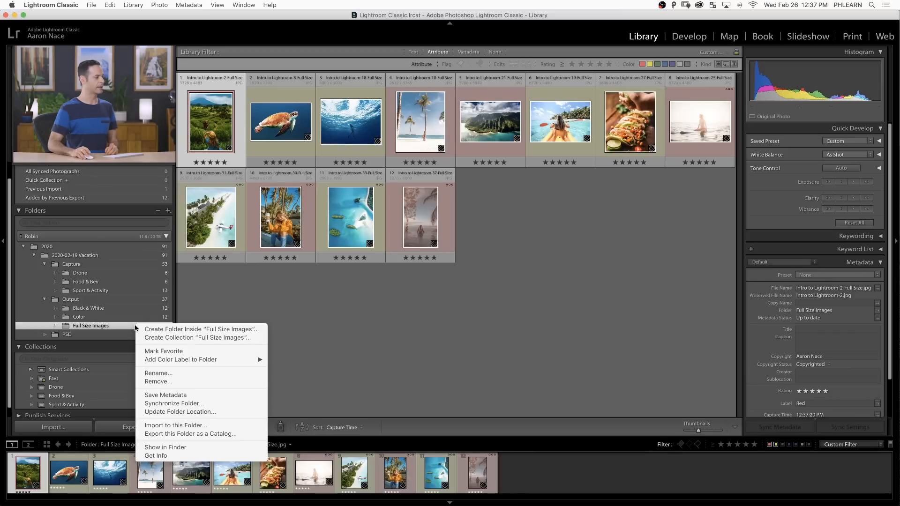
click(181, 448)
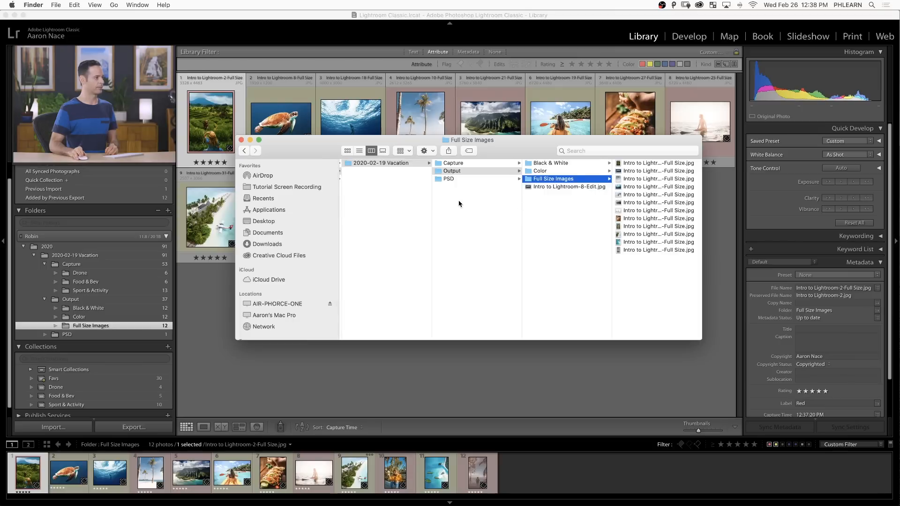
- Examine the original files in the Capture folder and in its Drone and Food & Bev subfolders
click(459, 163)
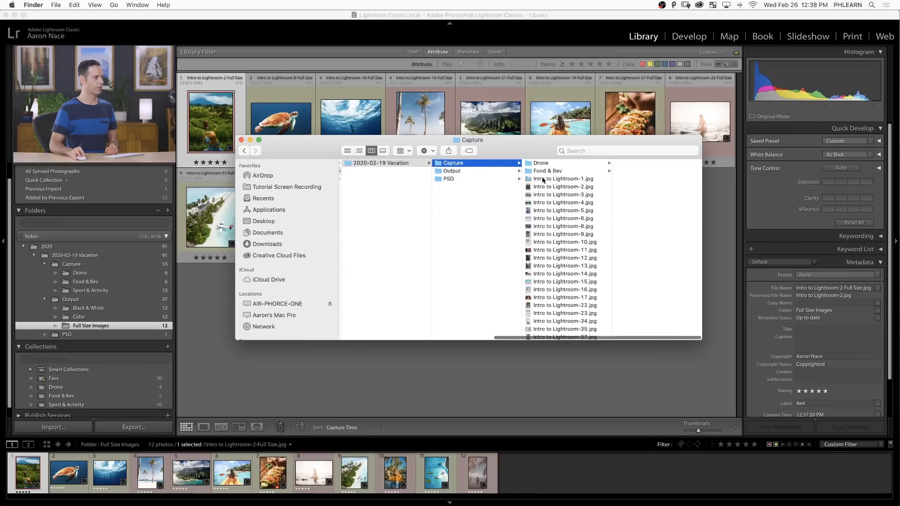
scroll(555, 181, down, 5)
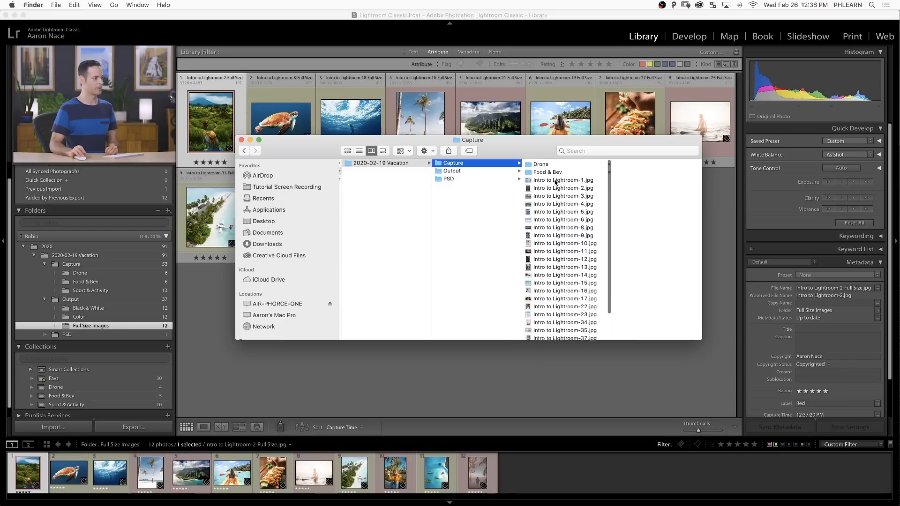
scroll(554, 182, up, 6)
click(556, 164)
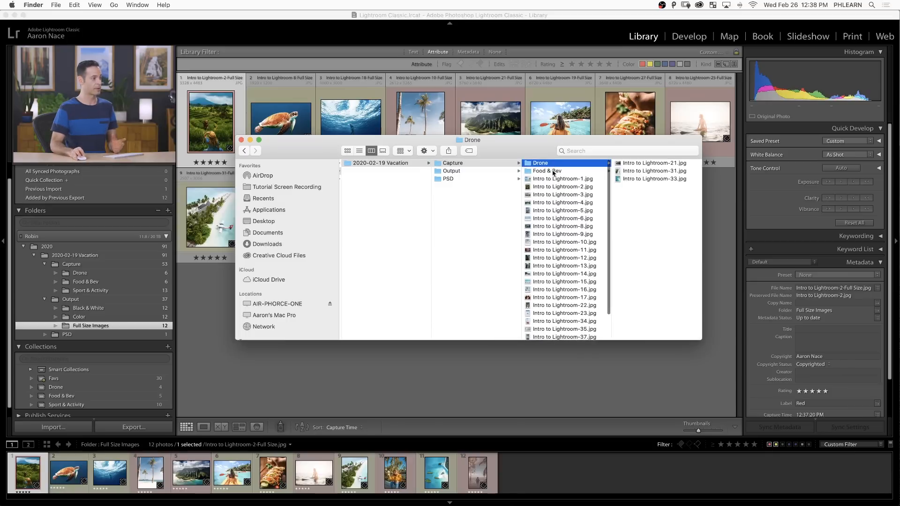
click(555, 172)
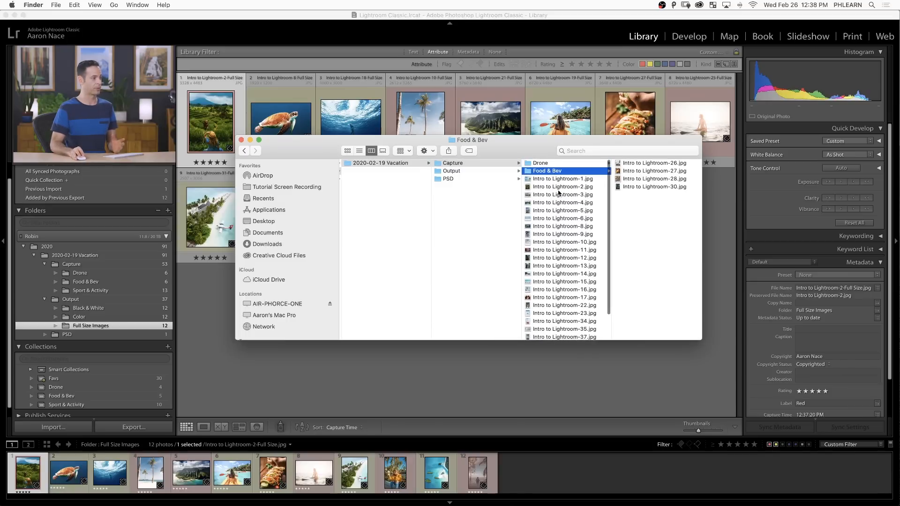
- Compare the Black & White, Color and Full Size Images folders under Output, and preview the Lightroom-37 full-size file with its complete filename
click(475, 172)
click(558, 164)
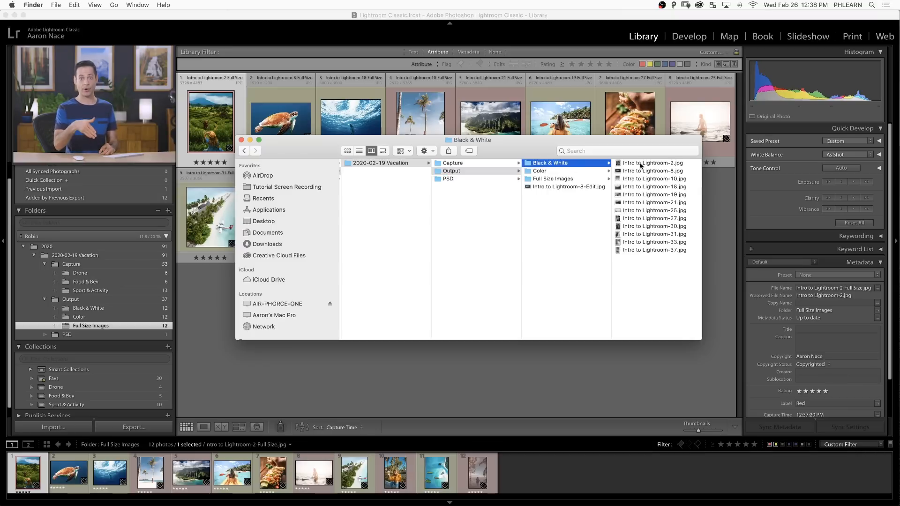
click(540, 171)
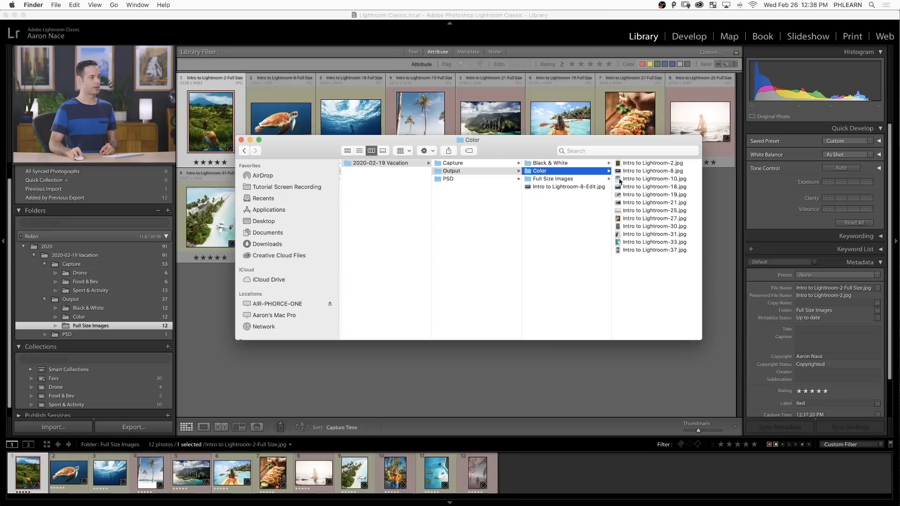
click(587, 179)
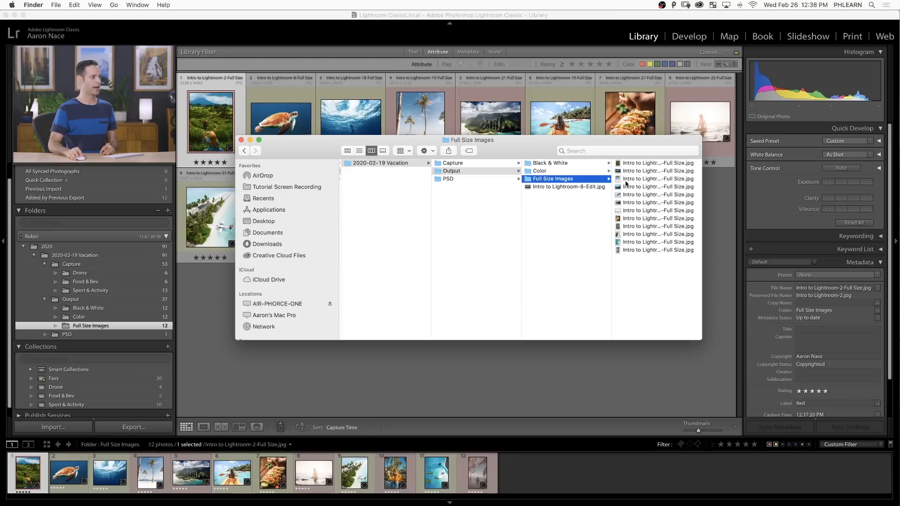
click(652, 253)
drag(605, 257, 621, 257)
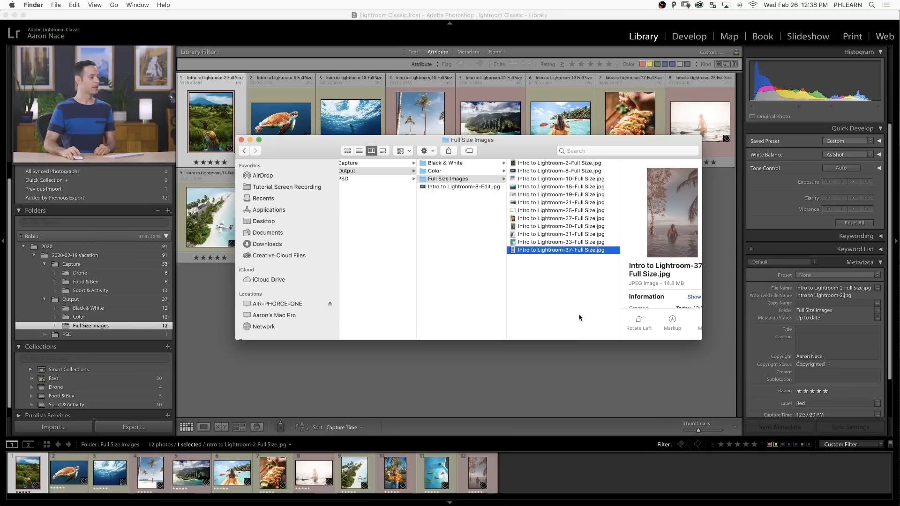
- Return to Lightroom Classic, show the Capture folder and select all 12 of its filtered photos
click(566, 364)
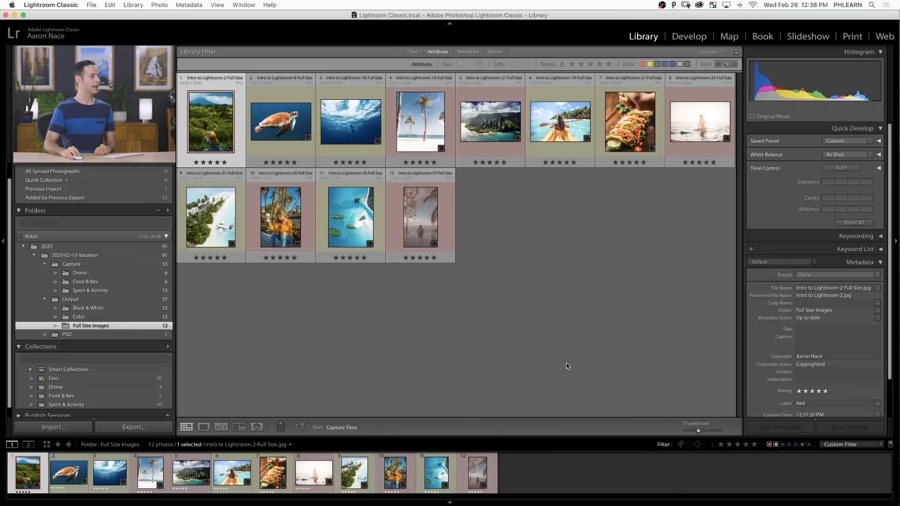
click(113, 266)
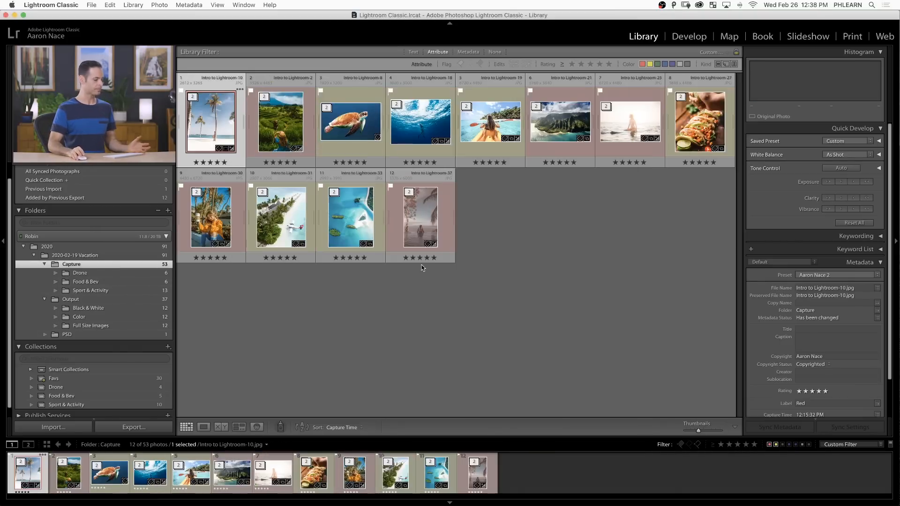
key(super+a)
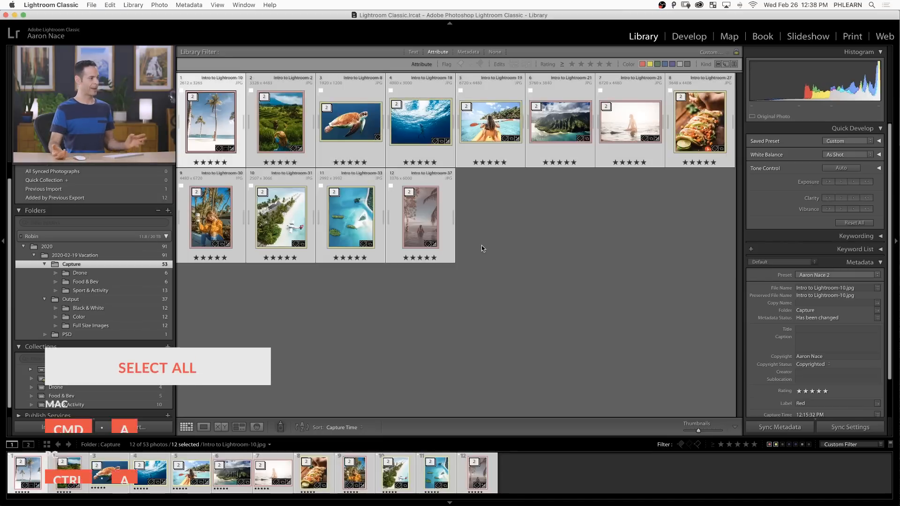
right_click(356, 119)
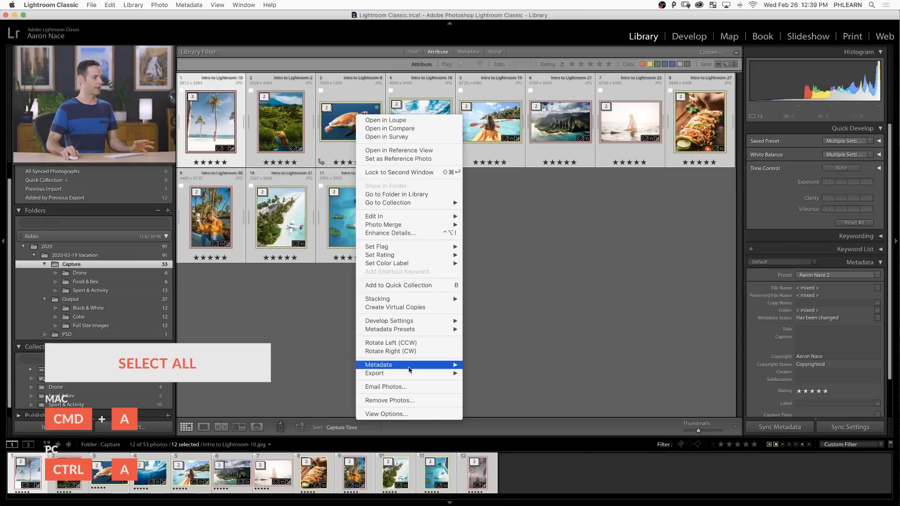
mouse_move(413, 374)
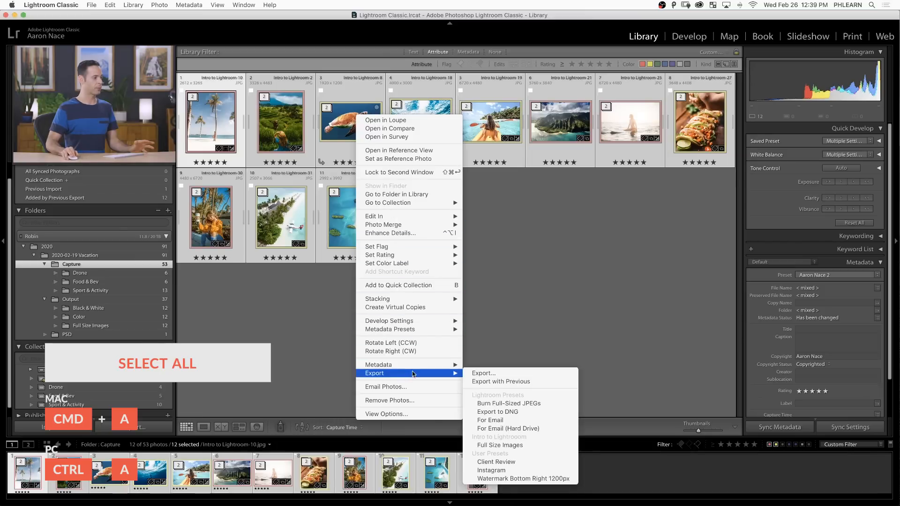
click(506, 449)
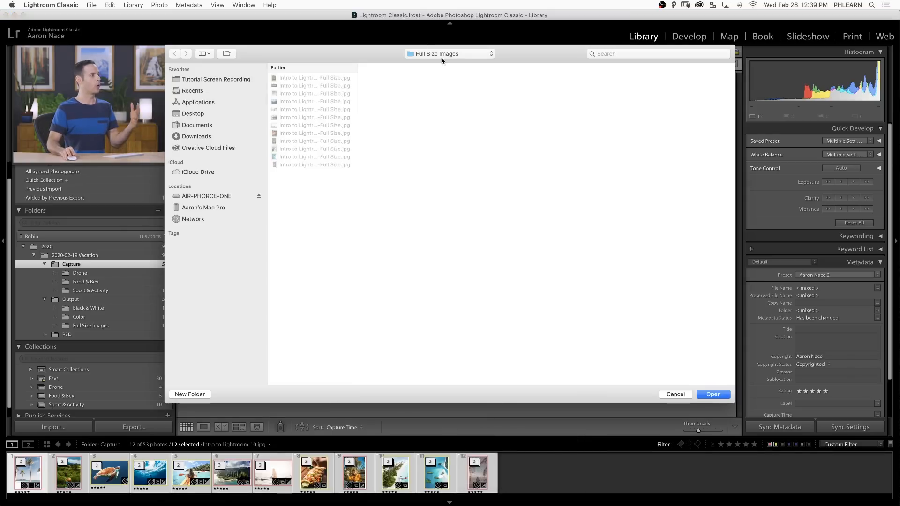
click(444, 56)
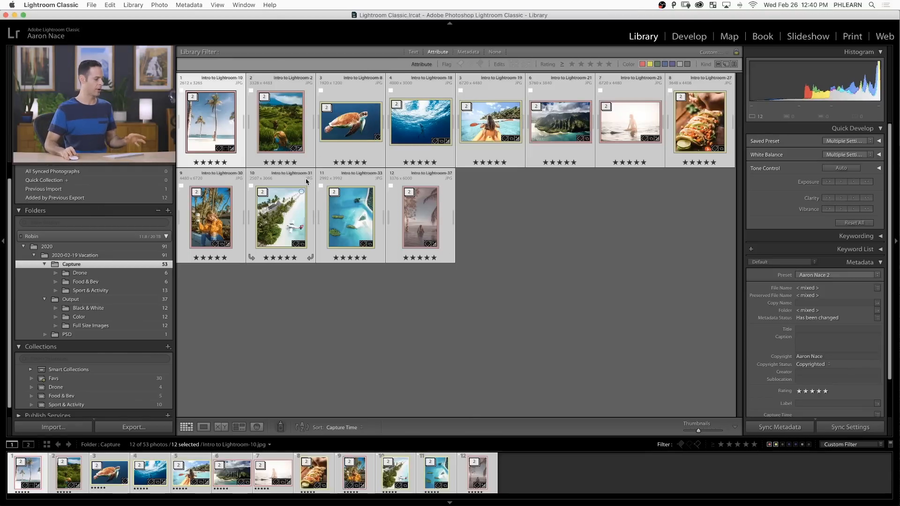
- Open the export settings for the selected photos and change the filename template to the Filename token followed by "-1200px"
click(91, 6)
click(150, 125)
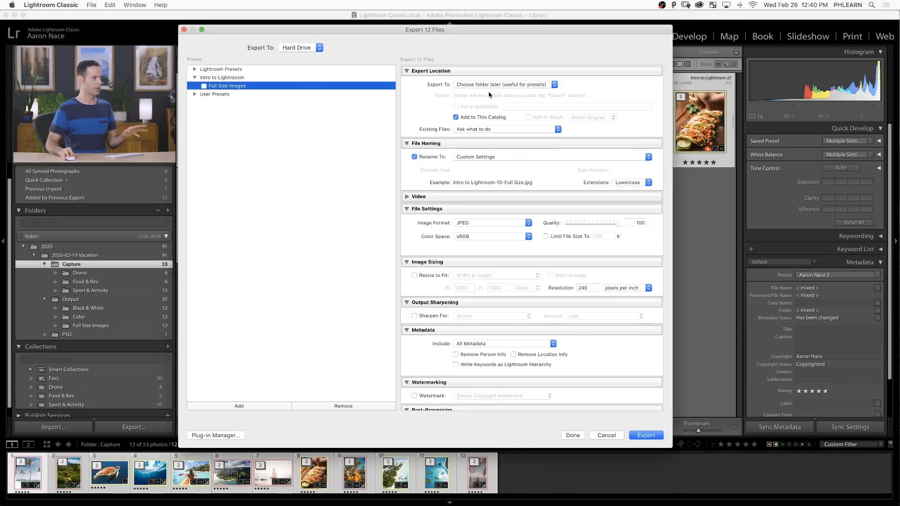
click(453, 158)
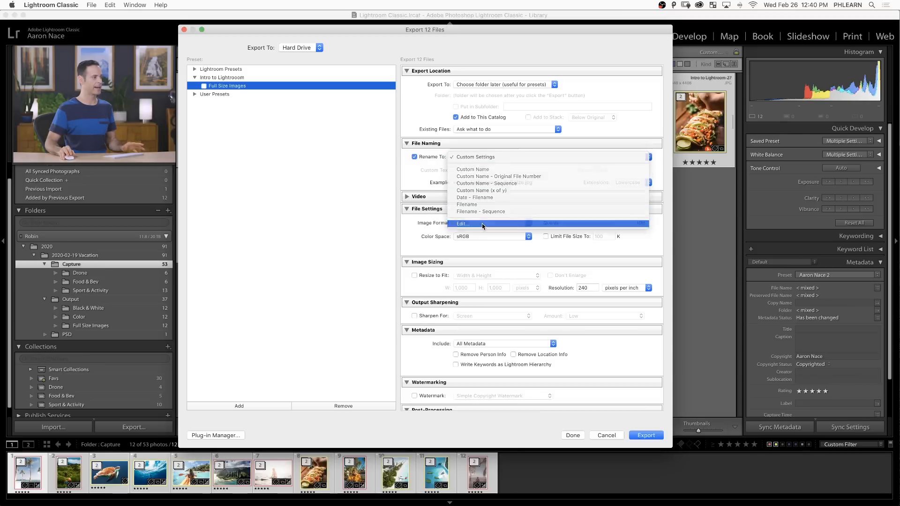
click(483, 225)
click(540, 131)
key(BackSpace)
key(BackSpace)
key(BackSpace)
key(BackSpace)
key(BackSpace)
key(BackSpace)
text(12)
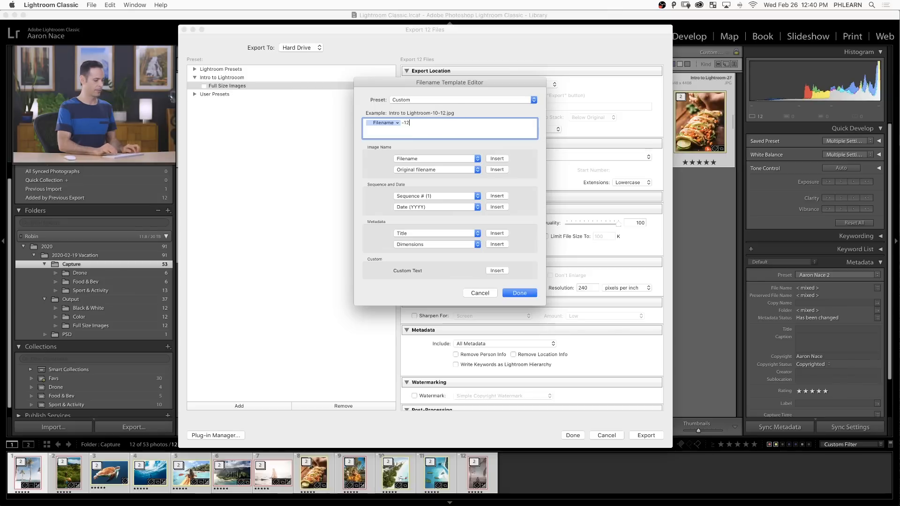
text(00px)
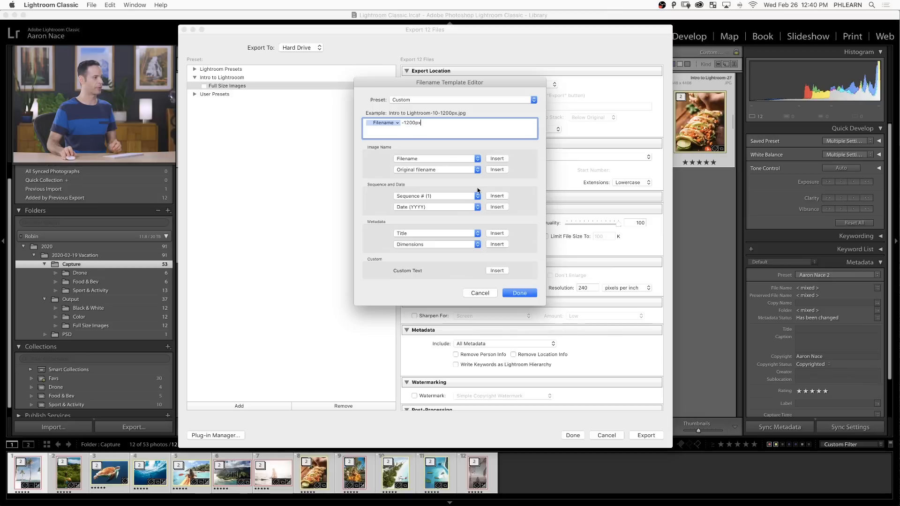
click(517, 293)
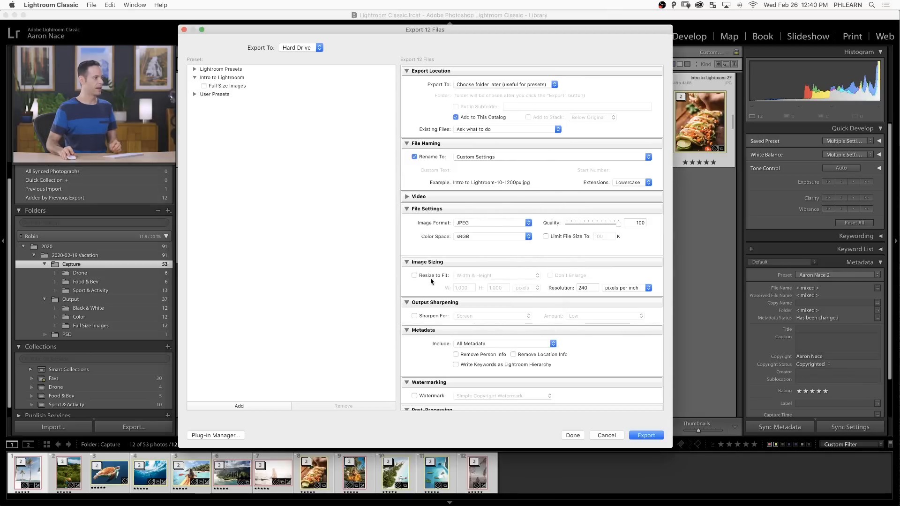
- Enable Resize to Fit for the exported images and base it on the Long Edge
click(415, 276)
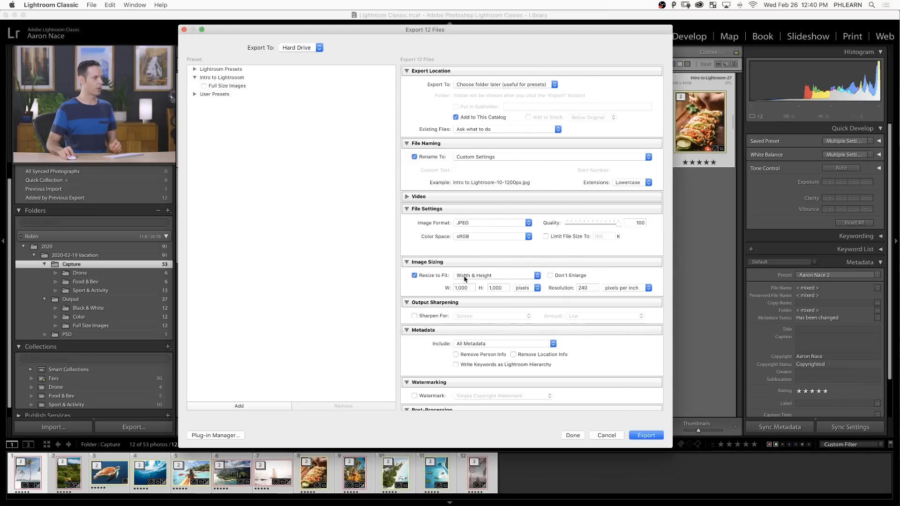
click(486, 276)
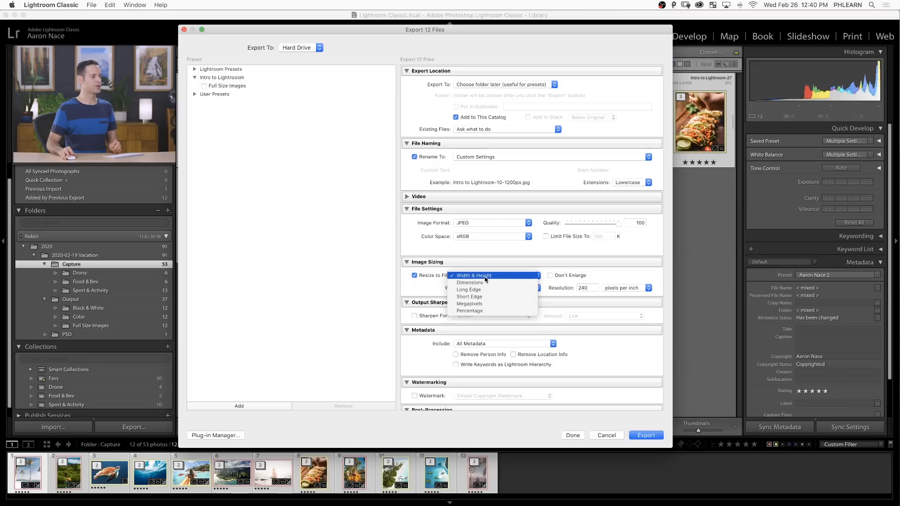
click(491, 291)
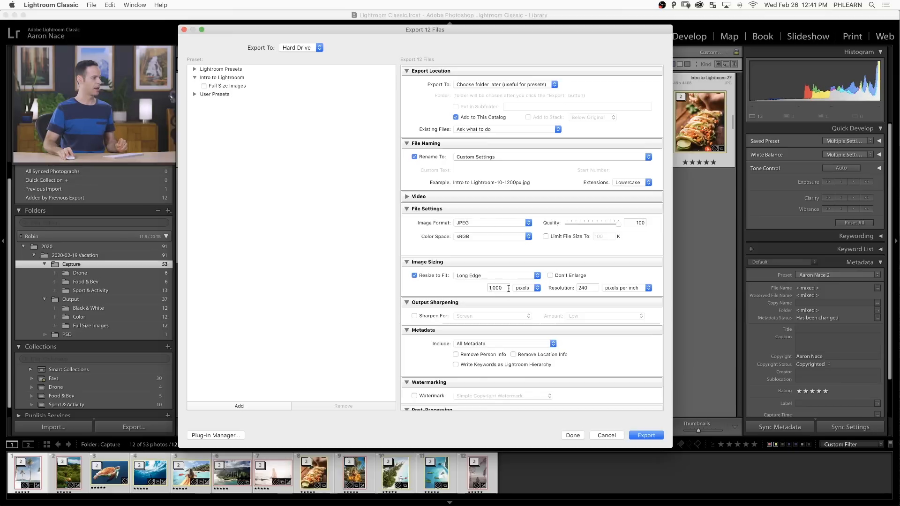
- Set the long edge size for the resized images to 1,200 pixels
click(498, 288)
key(BackSpace)
key(BackSpace)
key(BackSpace)
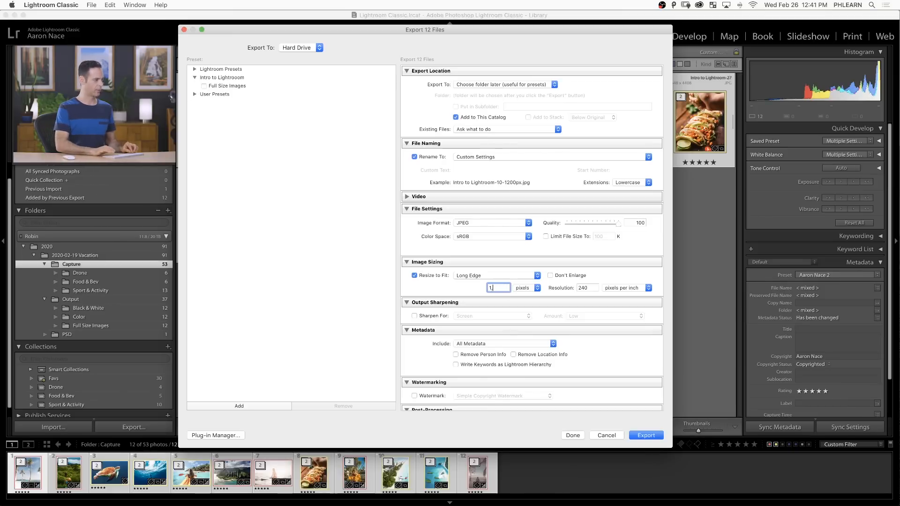
text(200)
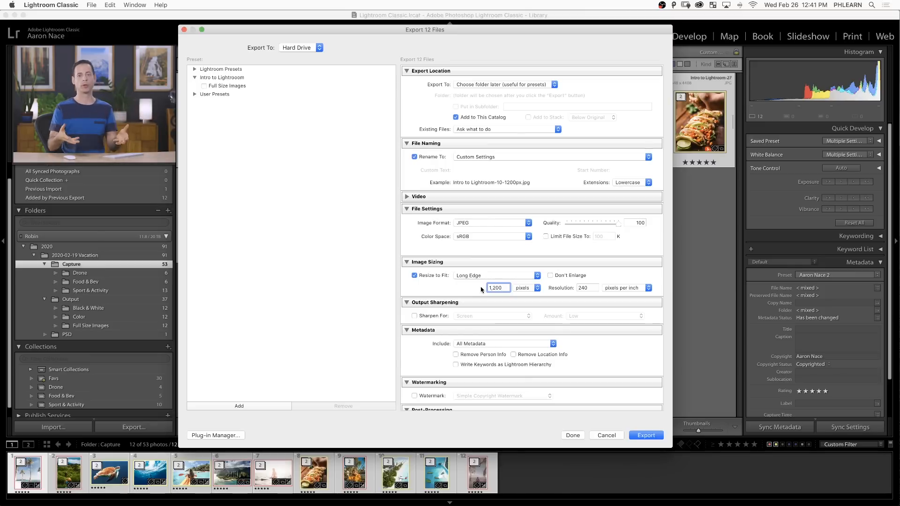
- Enable output sharpening for Screen with the amount kept at Low
scroll(482, 289, down, 2)
scroll(482, 290, up, 2)
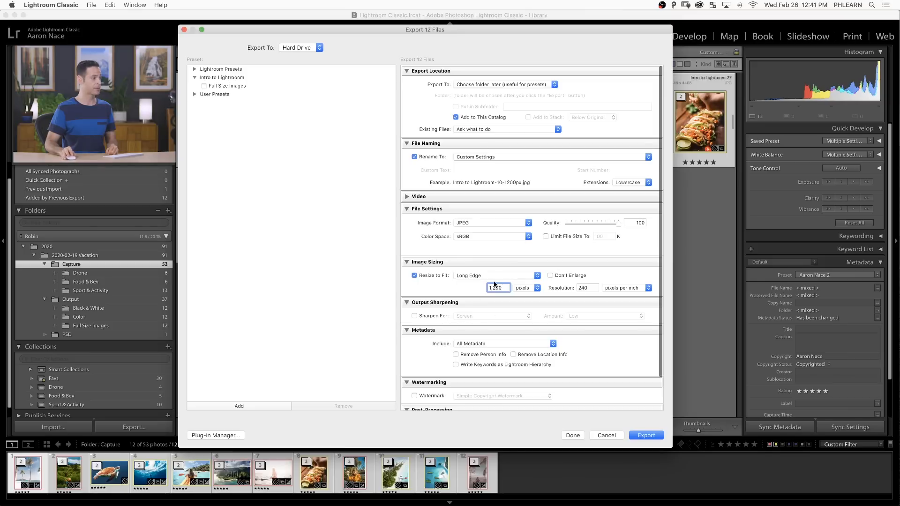
scroll(472, 292, down, 2)
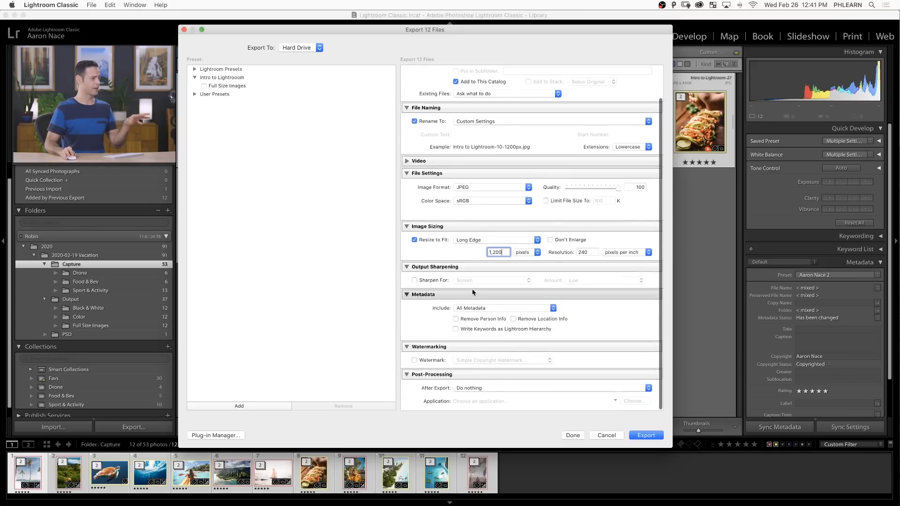
click(427, 281)
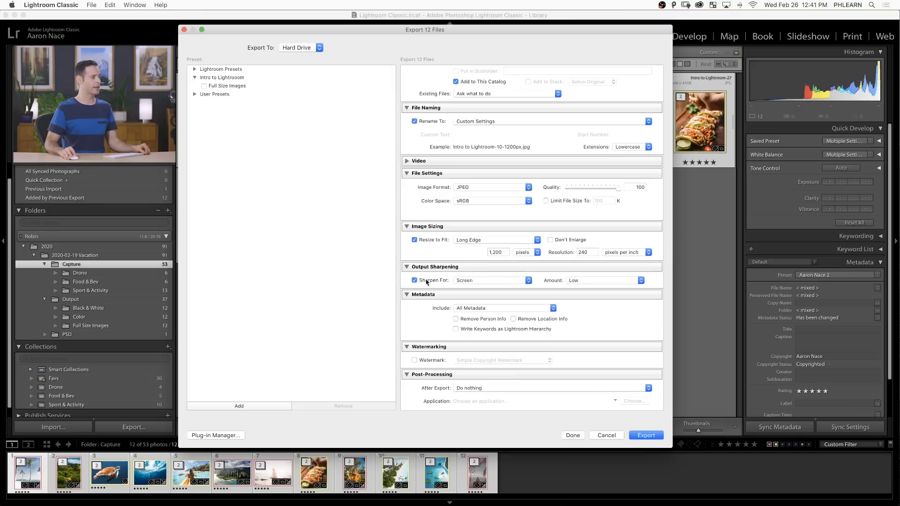
click(488, 281)
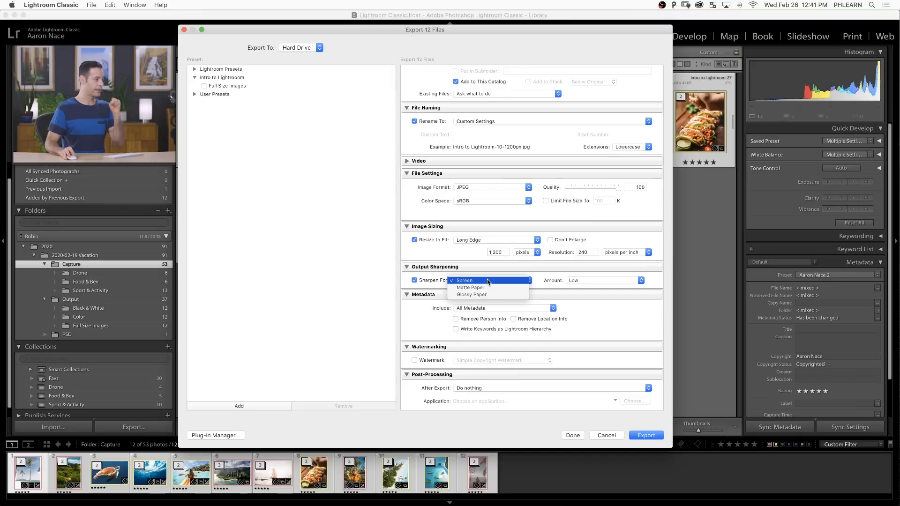
click(596, 284)
click(595, 281)
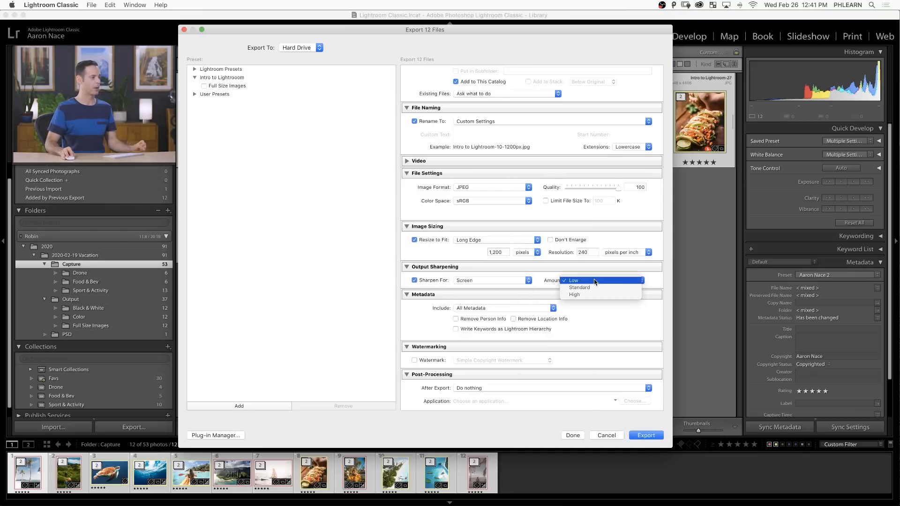
click(595, 282)
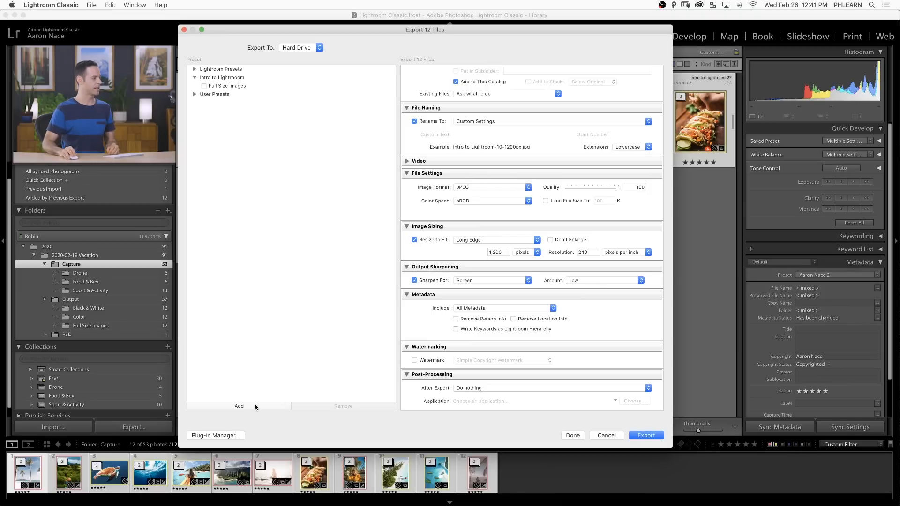
- Save the current export settings as a preset named "1200px" in the Intro to Lightrooom preset folder
click(256, 406)
click(439, 155)
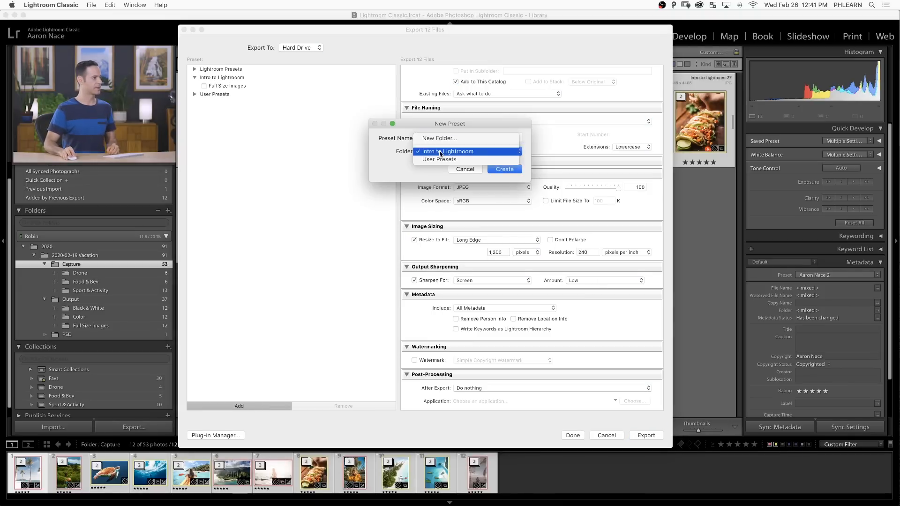
click(462, 152)
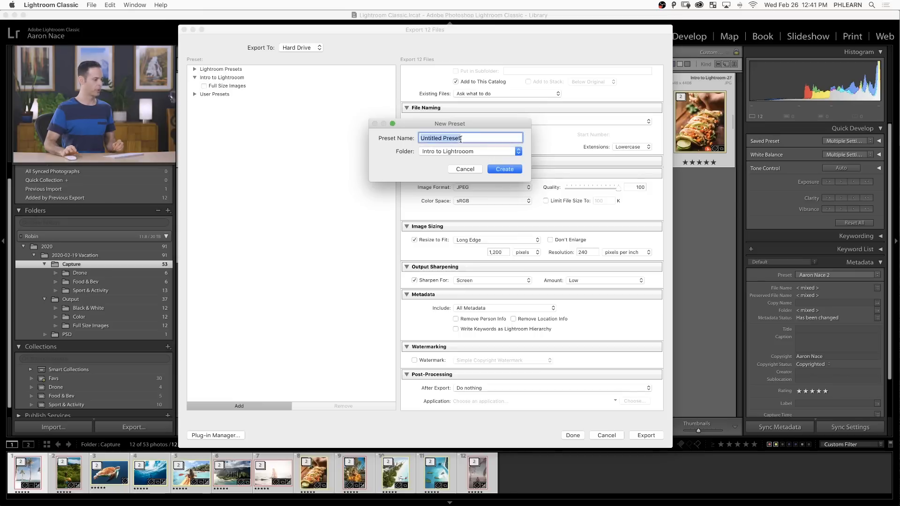
text(1200px)
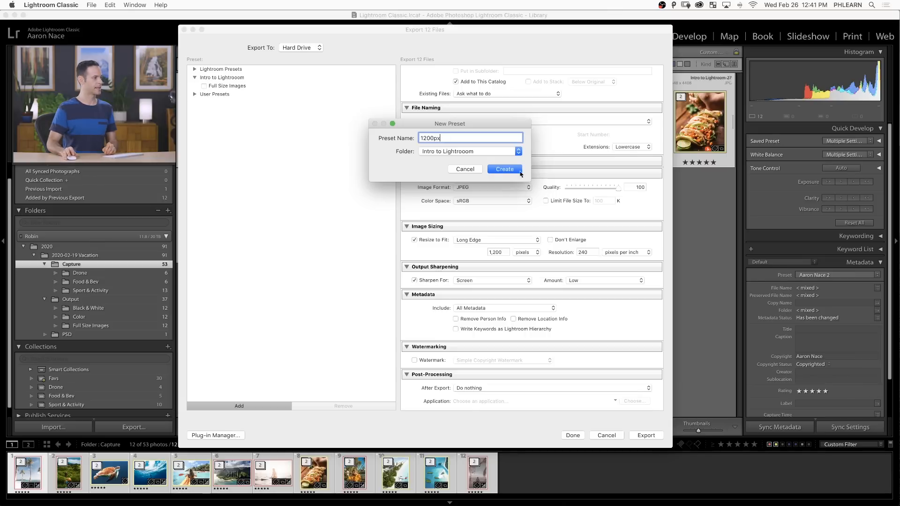
click(505, 170)
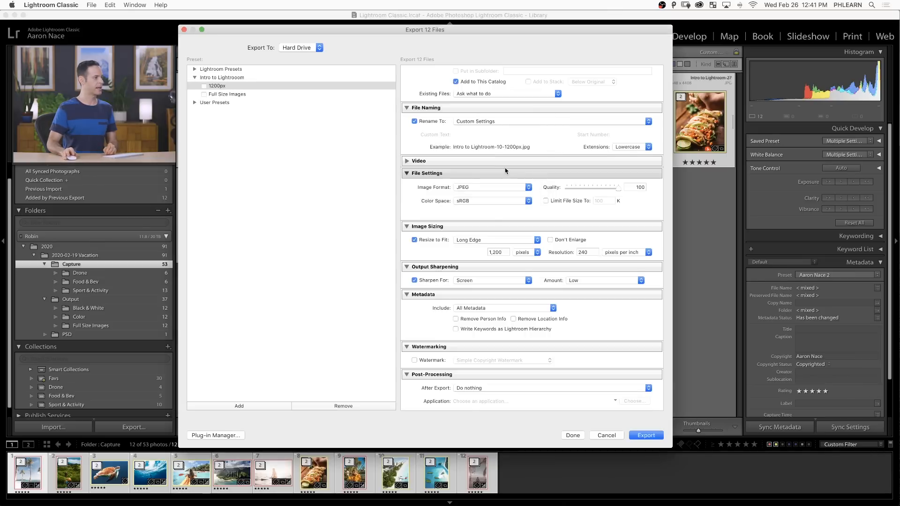
- Export the 12 photos into a new folder named "1200px Images Web, Portfolio, Instagram" inside the vacation's Output folder
click(647, 436)
click(441, 53)
click(441, 64)
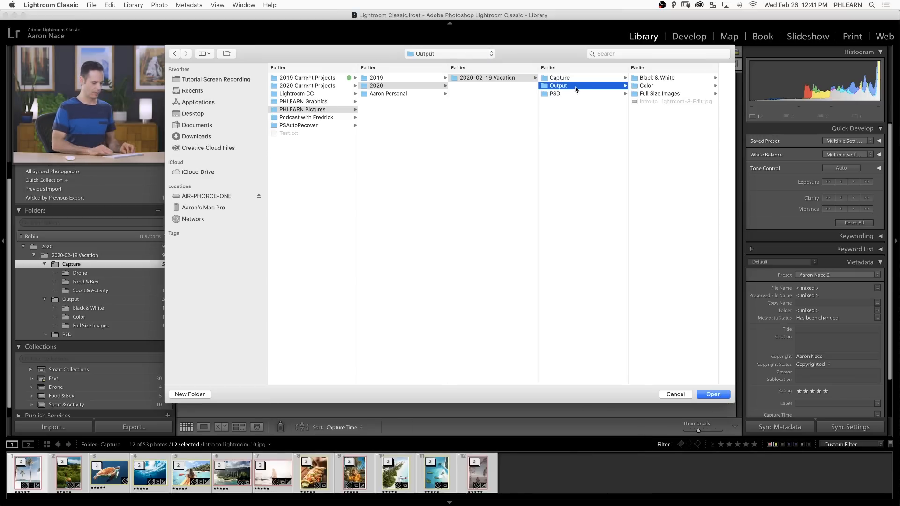
key(super+shift+n)
text(1200px)
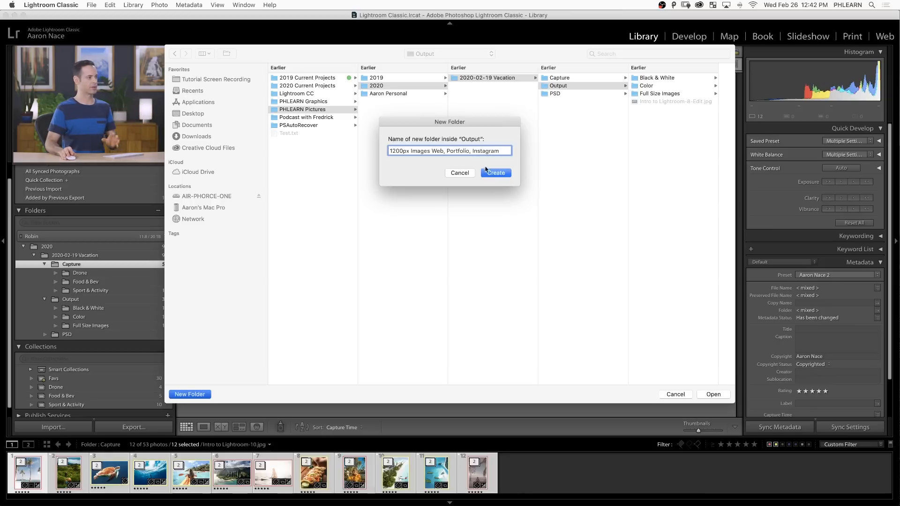
click(495, 173)
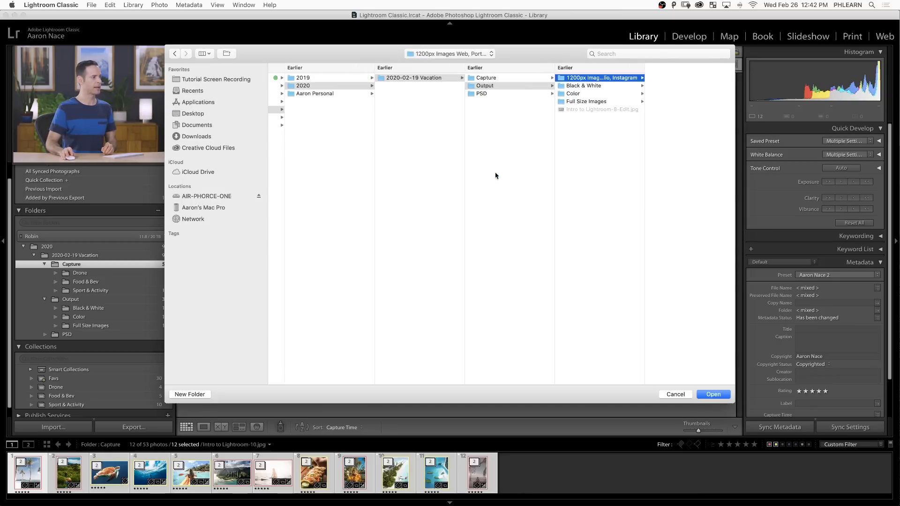
click(714, 394)
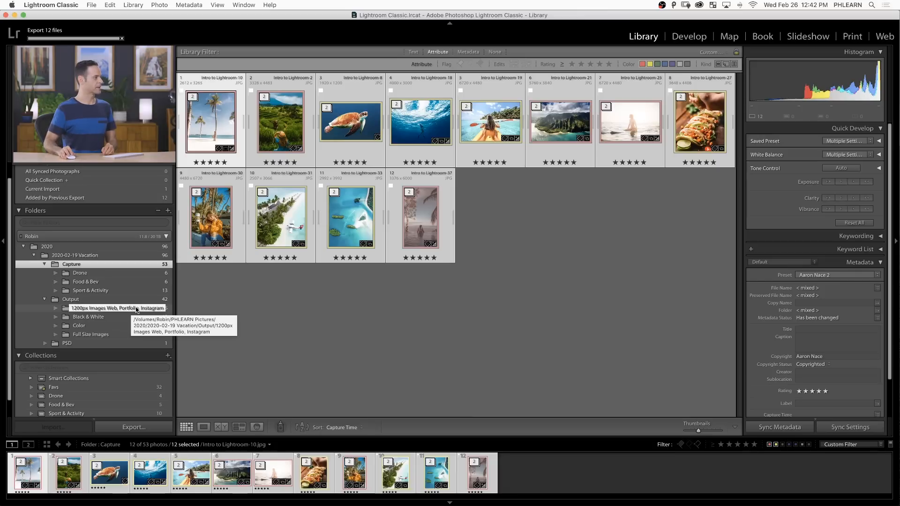
- Show the exported 1200px images folder and check the Lightroom-2 and Lightroom-19 images enlarged for their names and pixel dimensions
click(106, 309)
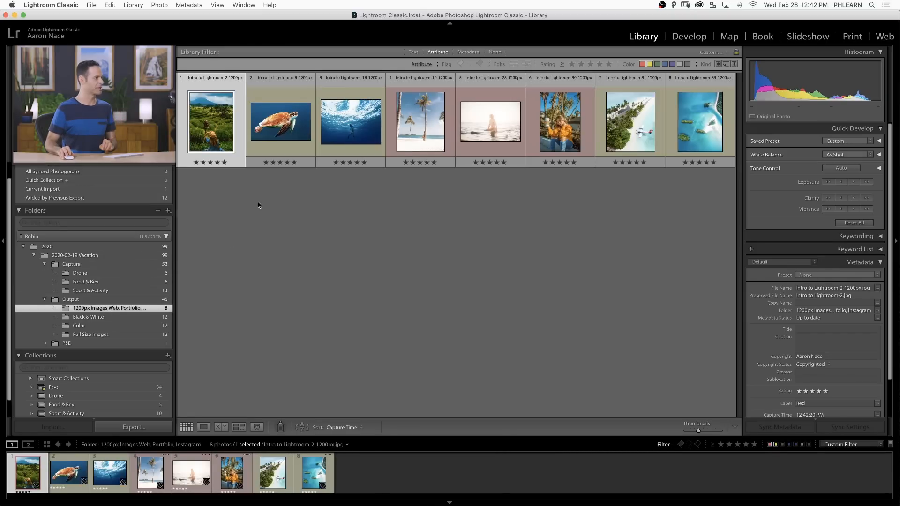
double_click(217, 123)
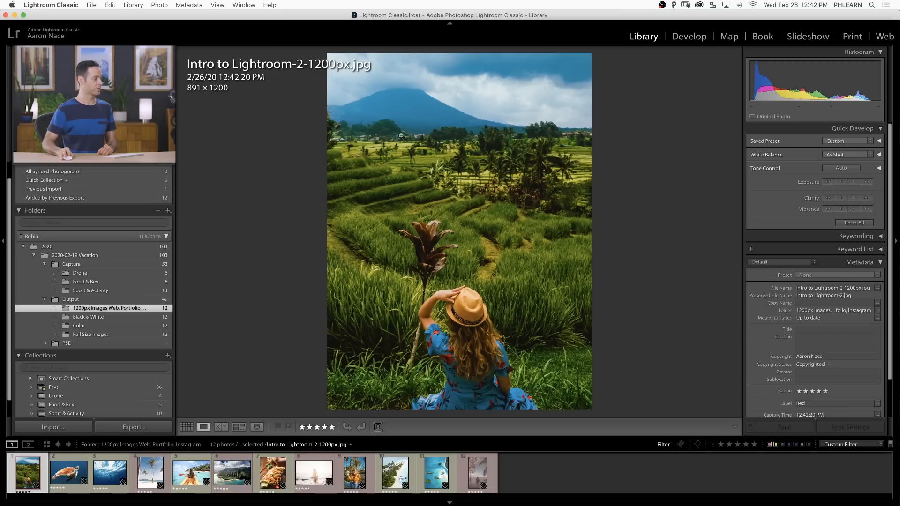
click(188, 476)
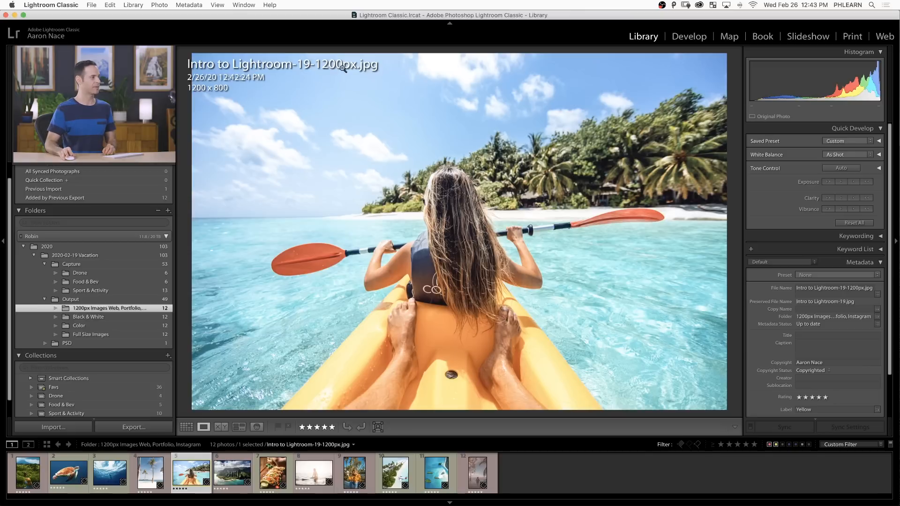
- Reveal the 1200px images folder in Finder and check its full filenames, previewing the Lightroom-2 file alongside the other Output folders
right_click(147, 309)
click(194, 430)
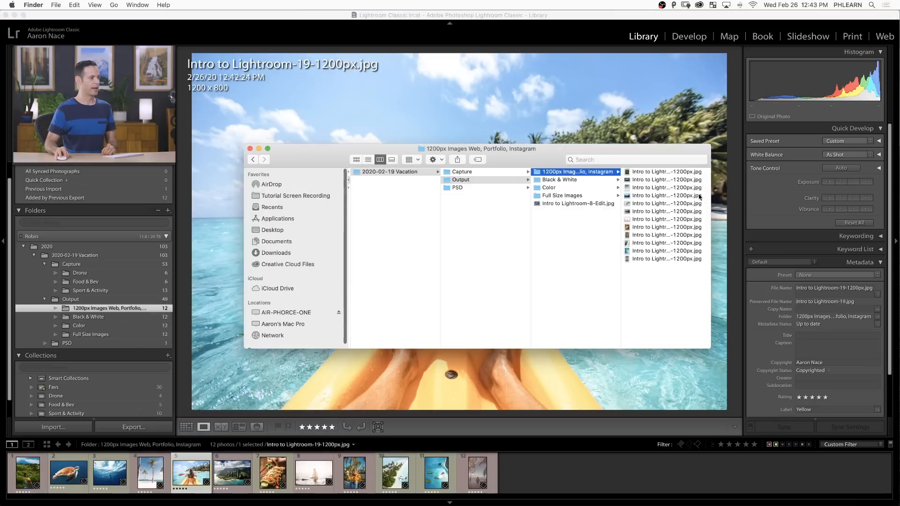
drag(711, 198, 765, 196)
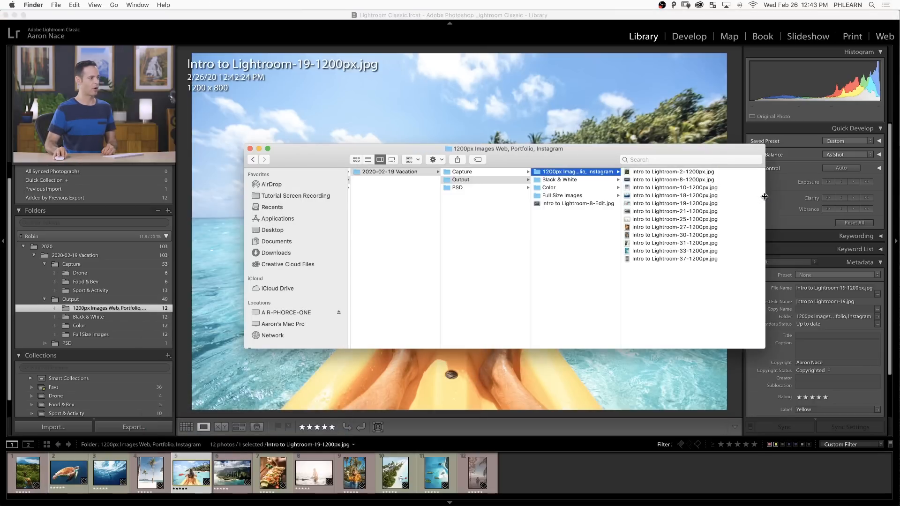
key(Right)
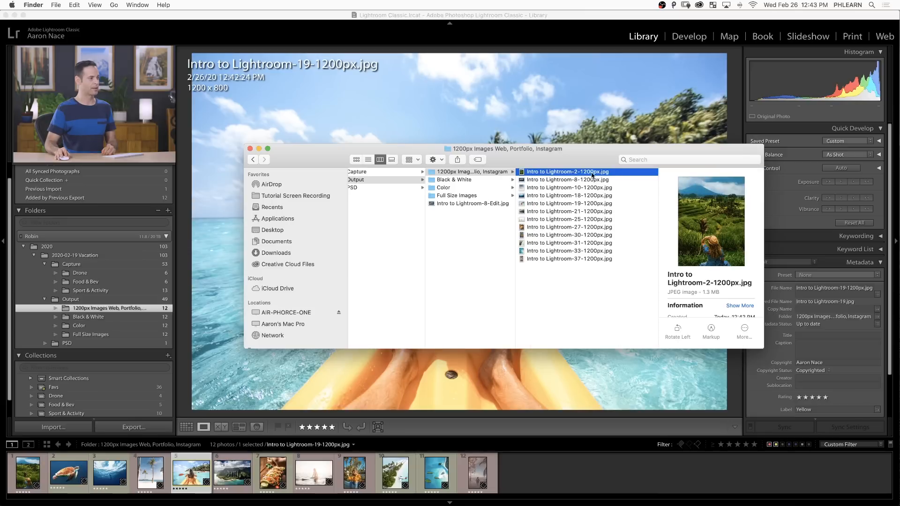
drag(567, 158, 517, 153)
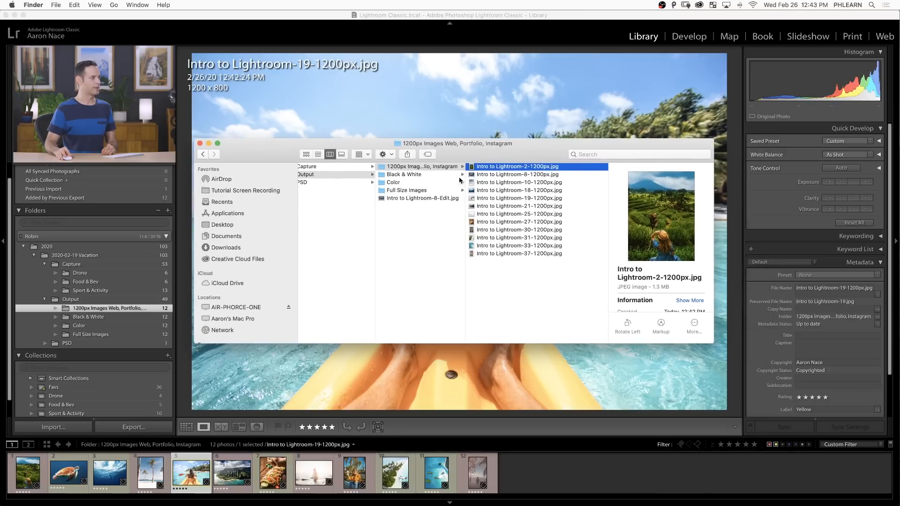
drag(464, 175, 485, 178)
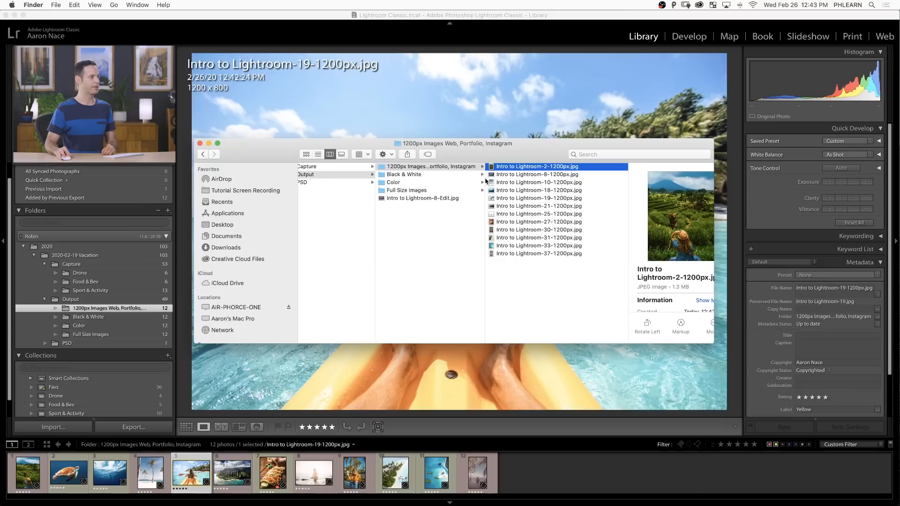
scroll(480, 195, left, 3)
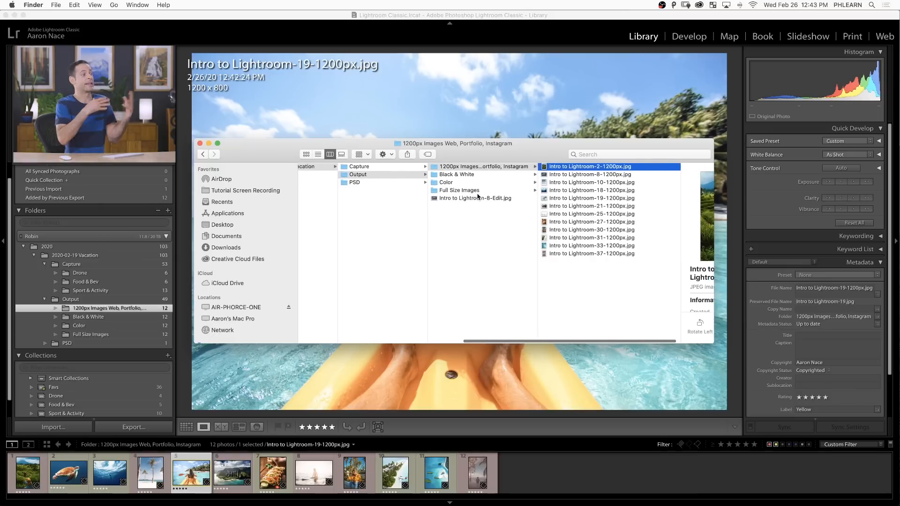
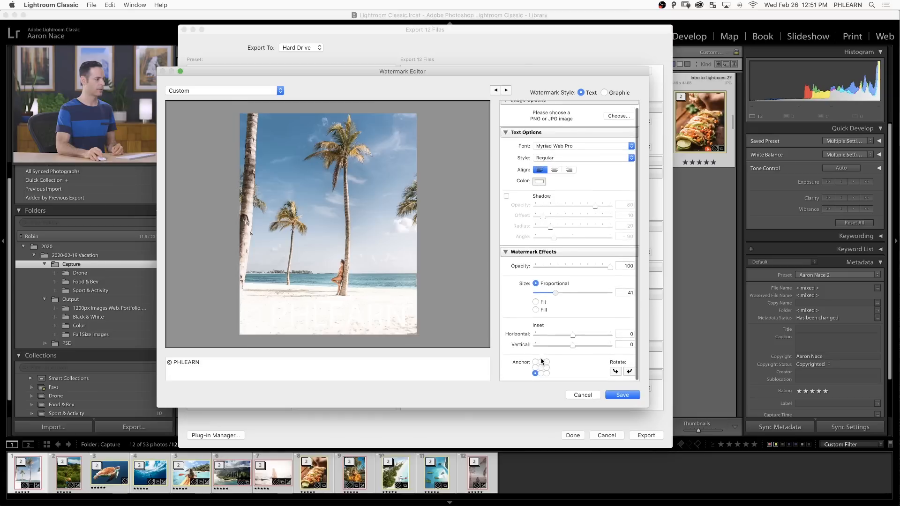
- Anchor the "© PHLEARN" text watermark in the center of the image and lower its opacity to 35
click(542, 368)
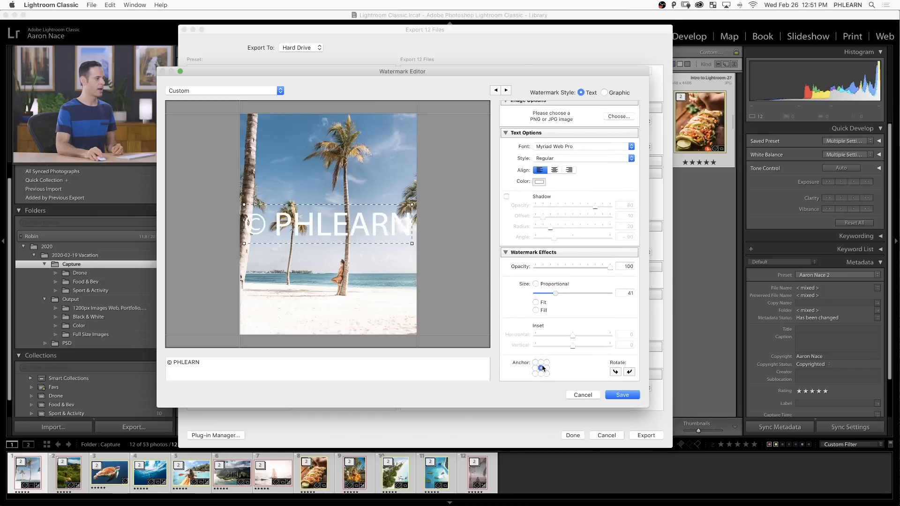
click(557, 270)
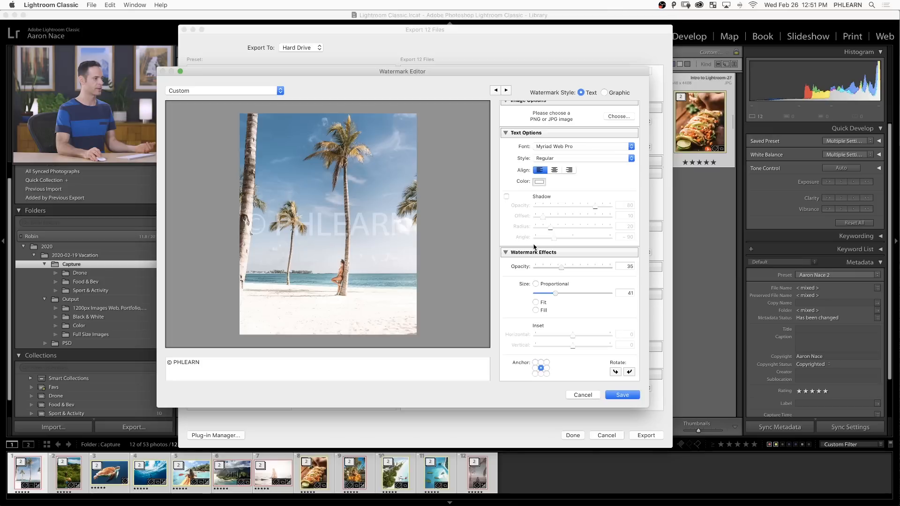
scroll(534, 247, up, 1)
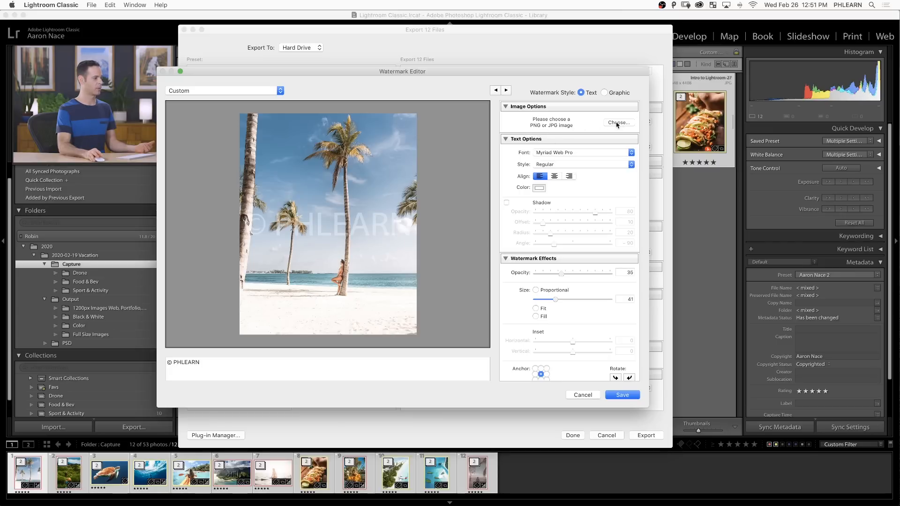
- Save the watermark as a preset named "PHLEARN Large Watermark Center Client Proofs" for use in the export
click(616, 396)
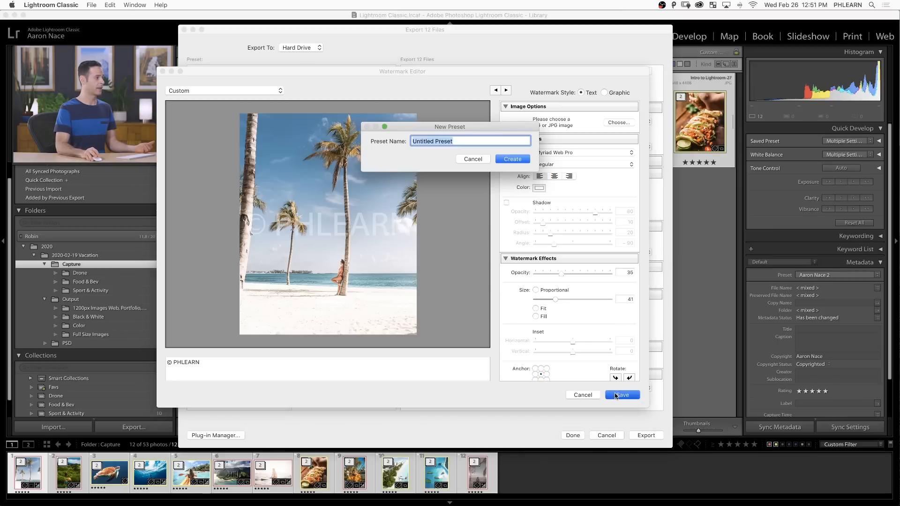
text(P)
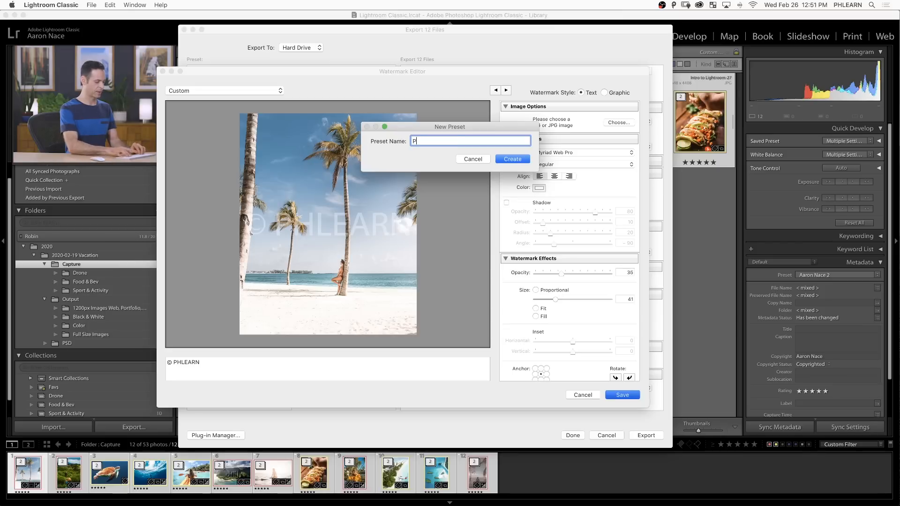
text(HLEARN Large Wa)
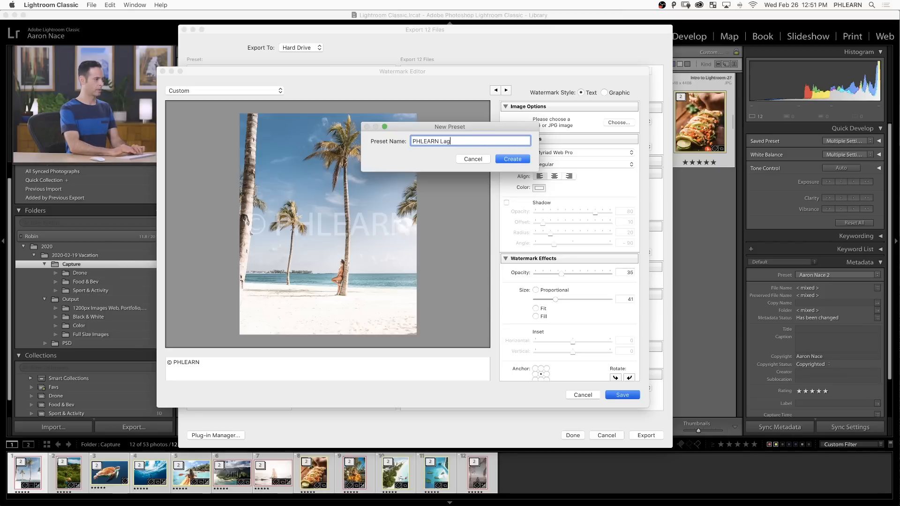
text(termark Center Clie)
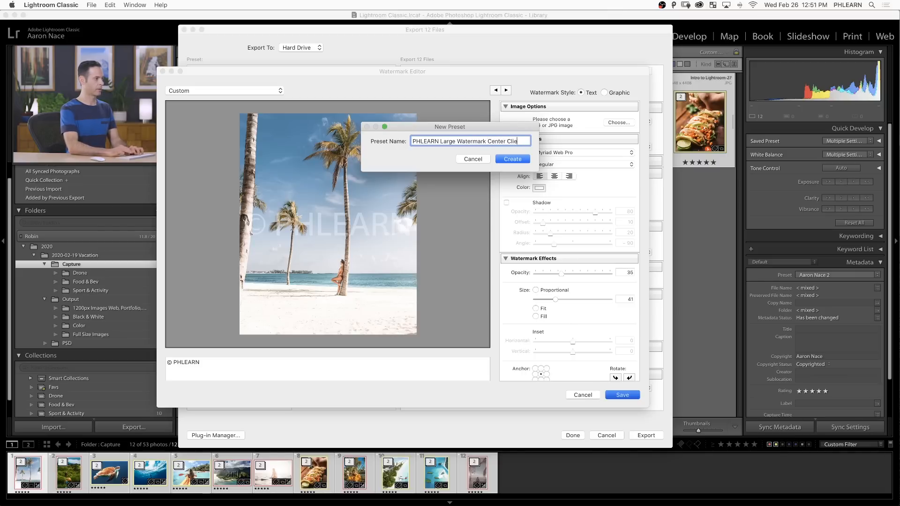
text(nt)
key(super+a)
text(Pro)
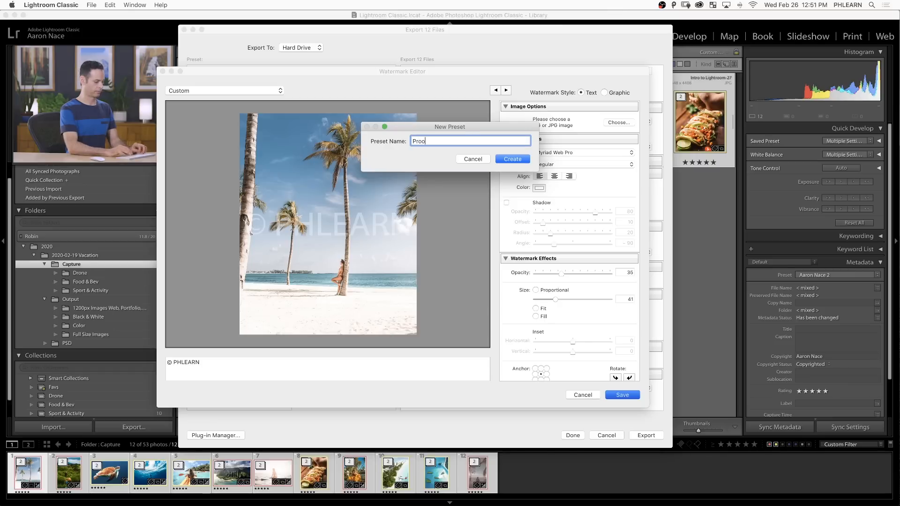
click(505, 160)
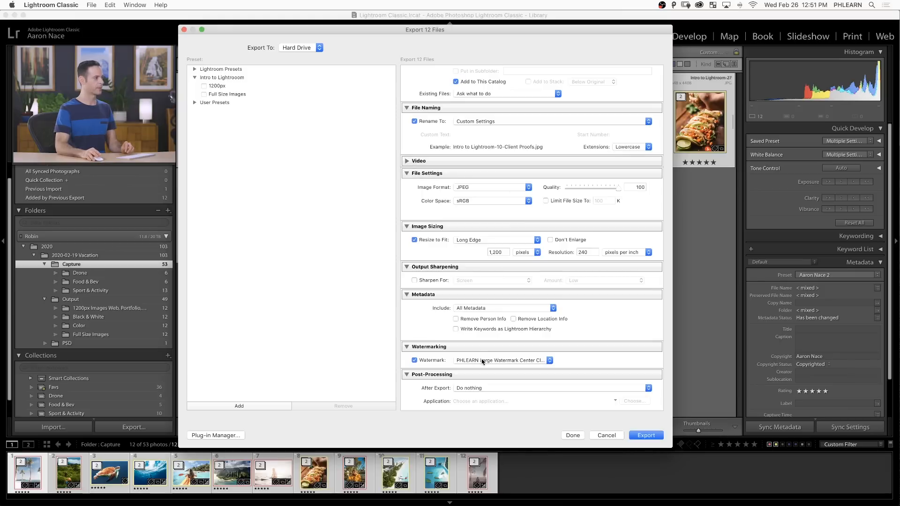
- Save the current export settings as a preset named "Client Proofs" in the "Intro to Lightrooom" preset folder
click(237, 406)
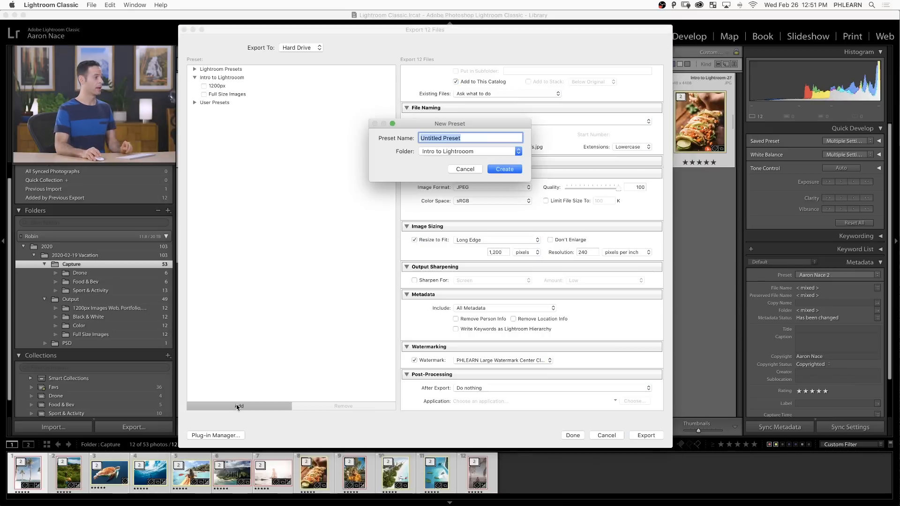
text(Client P)
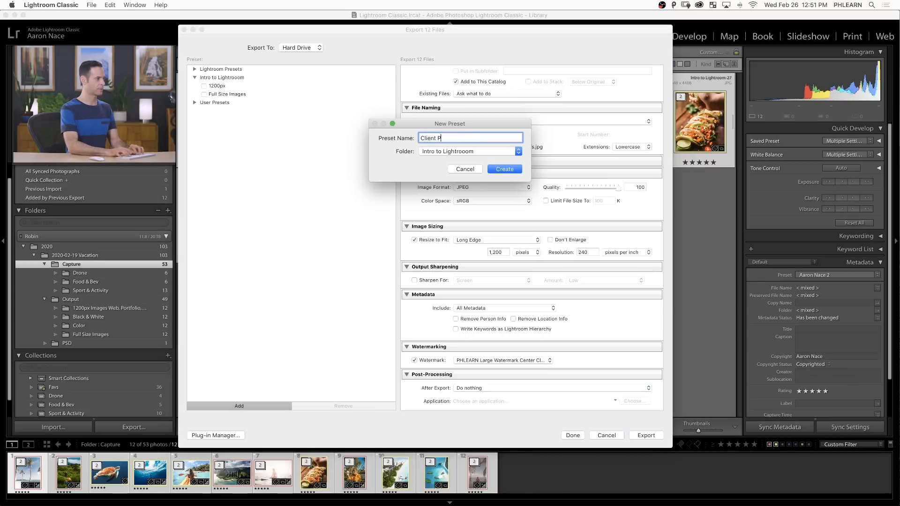
text(roofs)
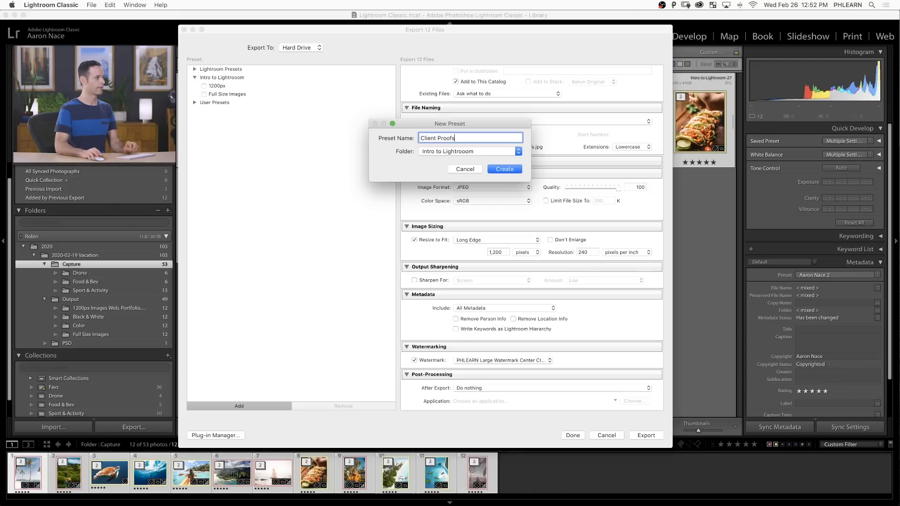
click(513, 170)
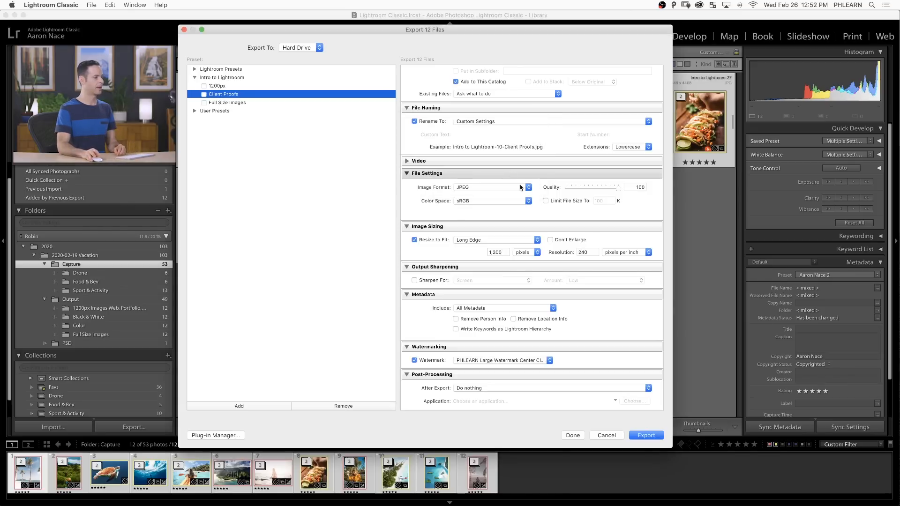
- Export the 12 photos into a new folder named "Client Proofs" inside the vacation's Output folder
click(646, 436)
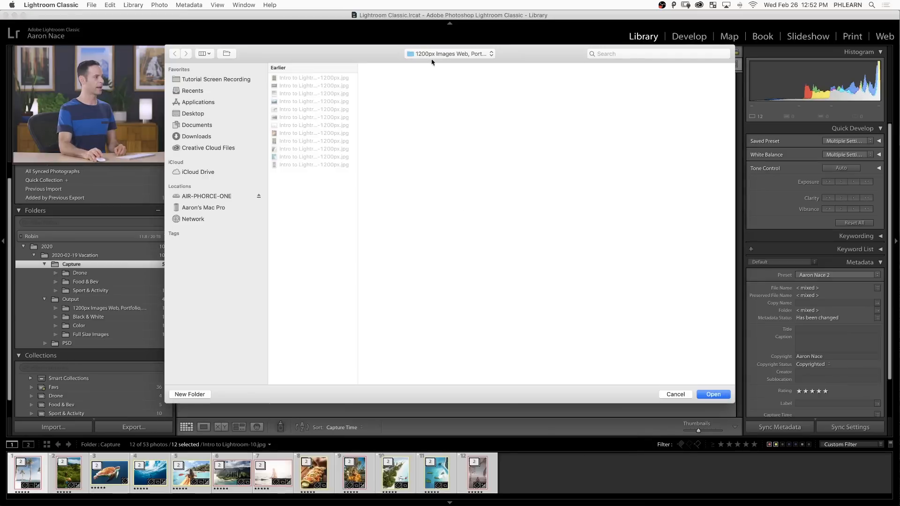
click(445, 54)
click(446, 64)
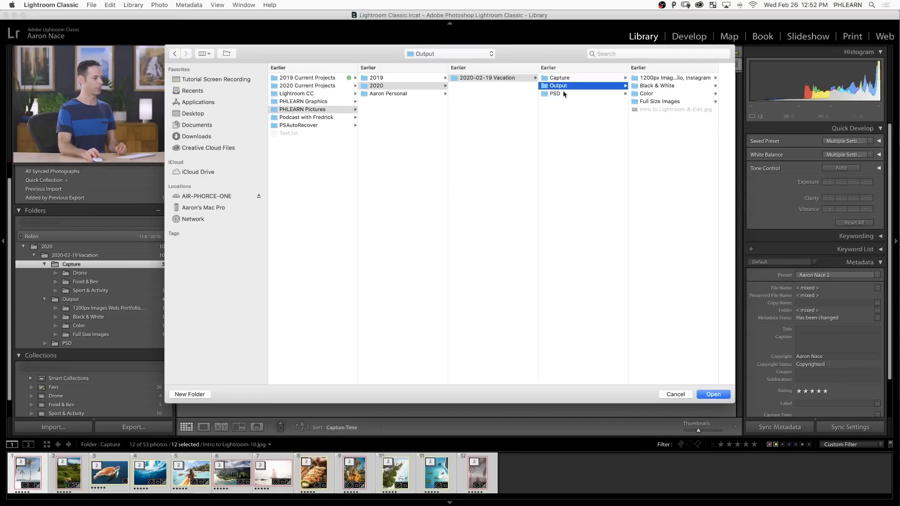
key(shift+super+n)
text(C)
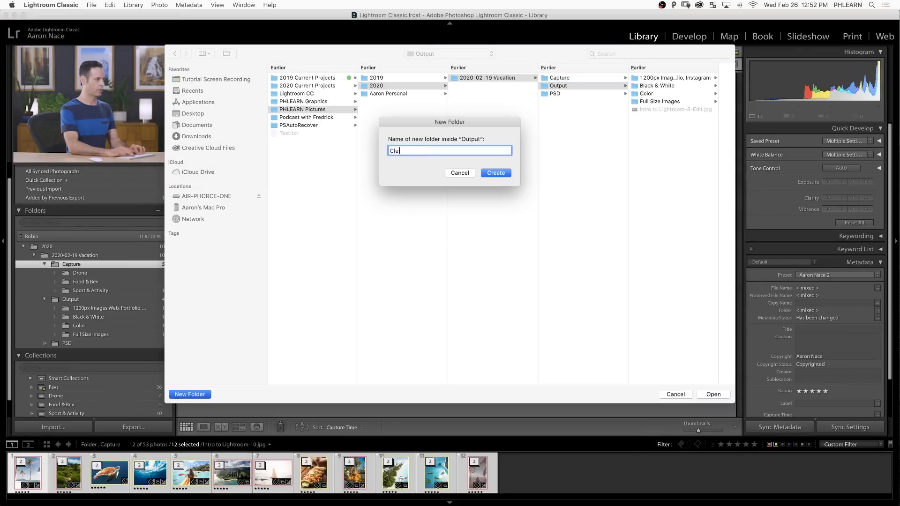
text(lient Proofs)
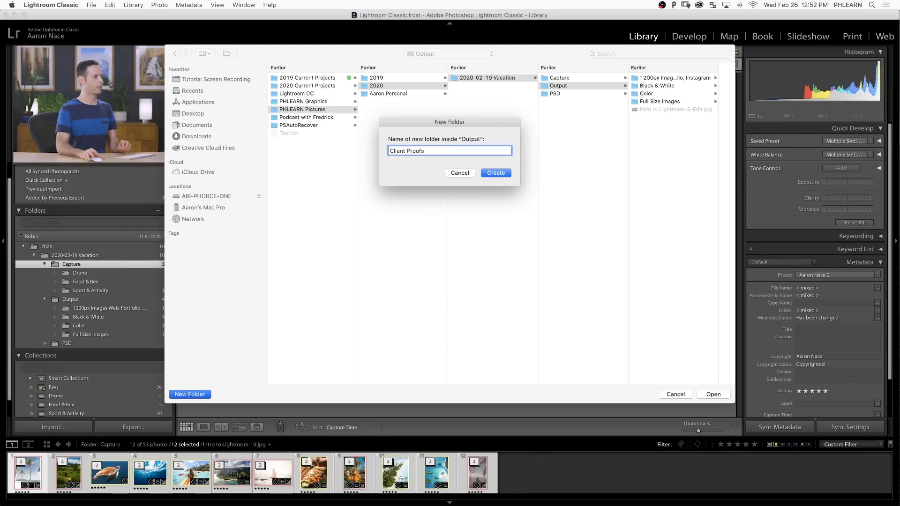
click(495, 173)
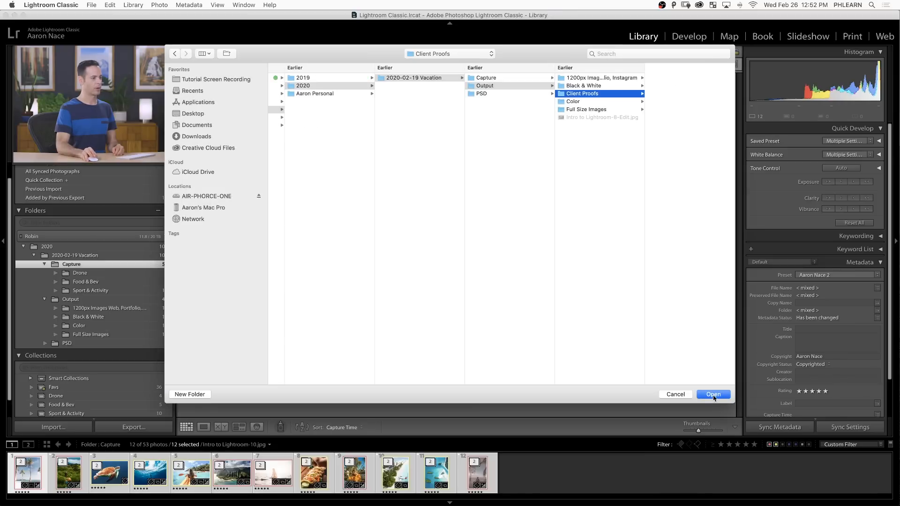
click(713, 394)
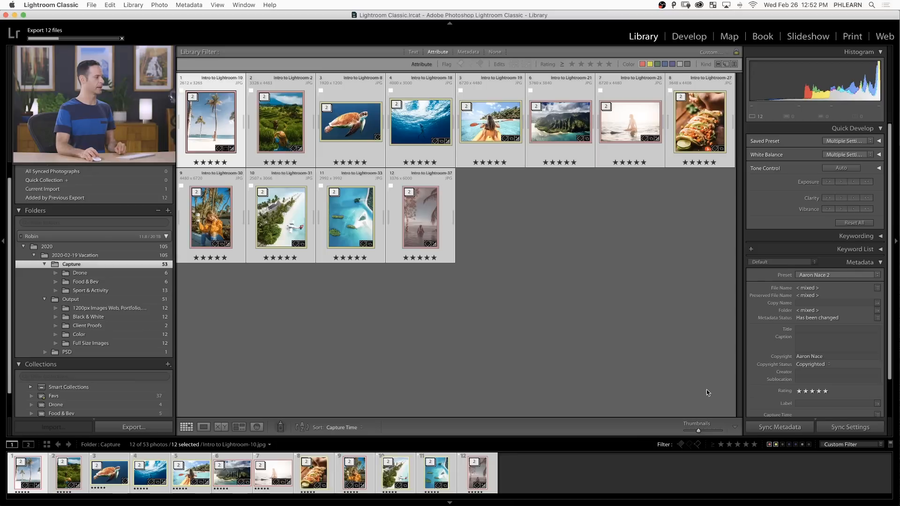
- Show the Client Proofs folder and page through the enlarged proofs to check the centered watermark, then return to the thumbnail grid
click(111, 327)
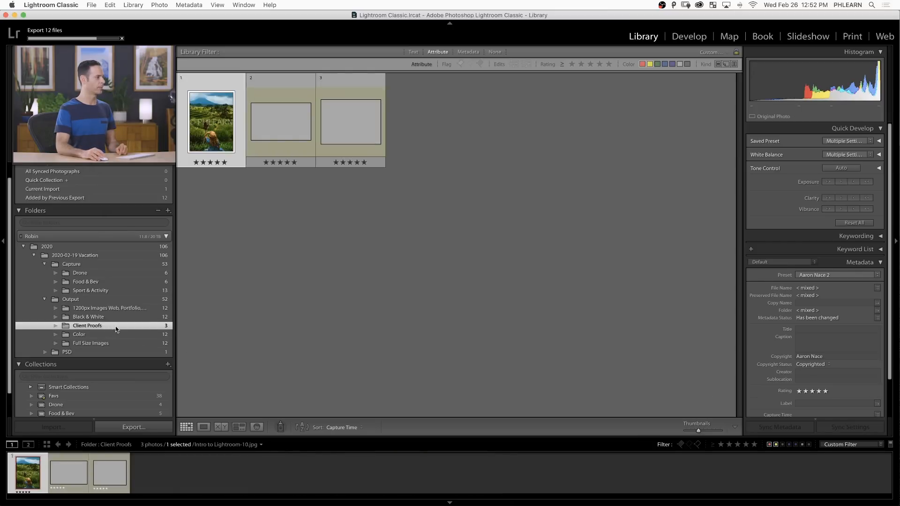
double_click(216, 138)
key(Right)
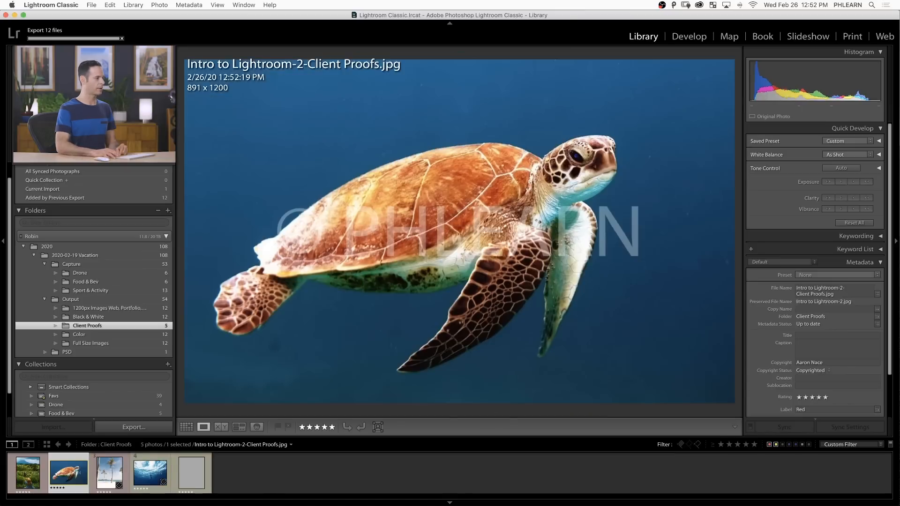
key(Right)
key(Right)
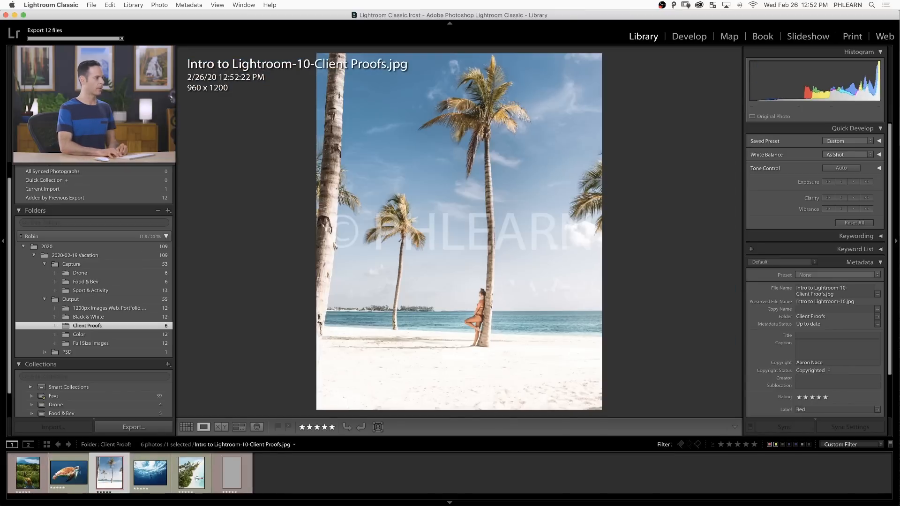
key(Right)
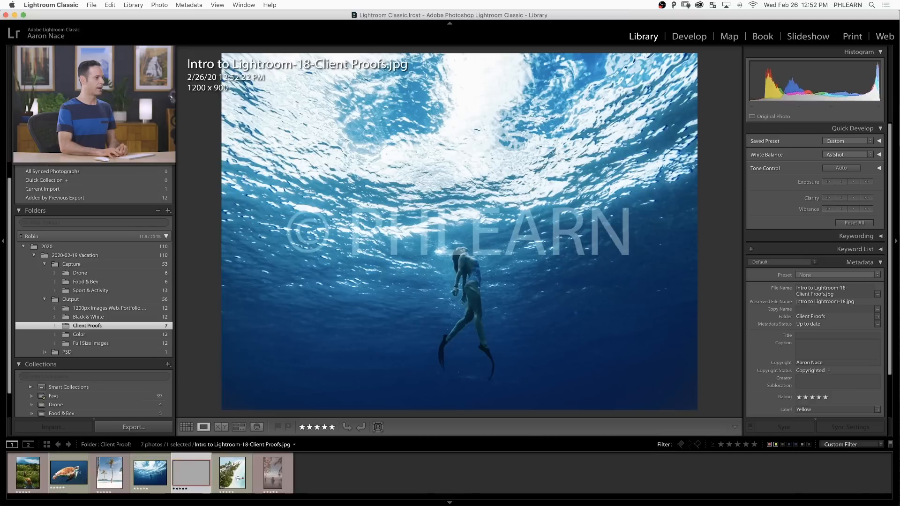
key(Right)
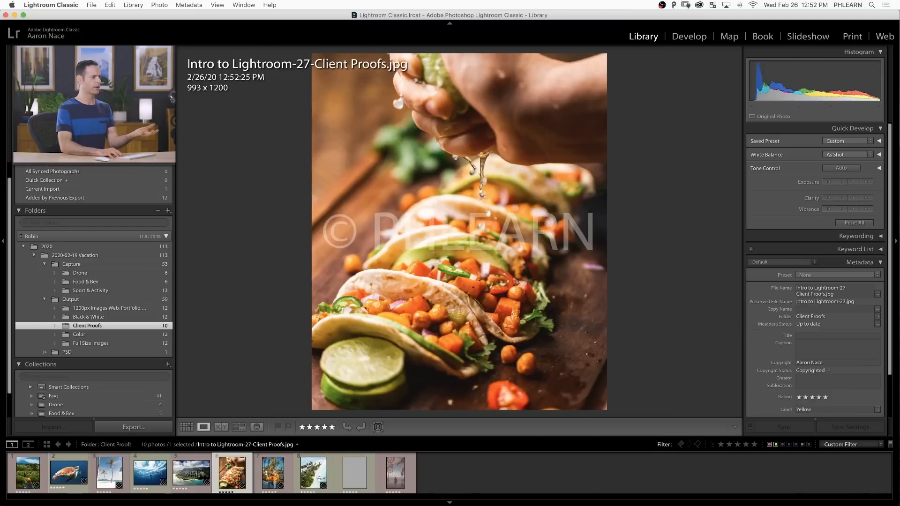
key(Right)
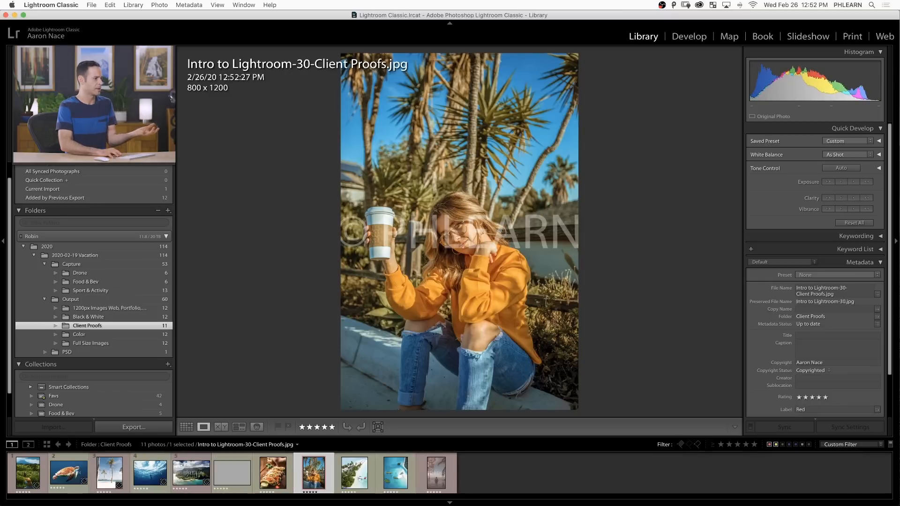
key(Right)
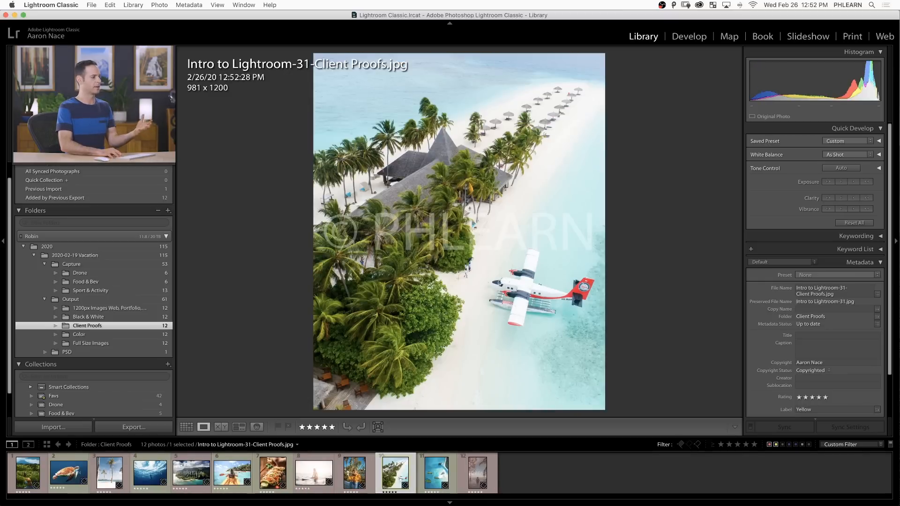
key(Right)
key(Right)
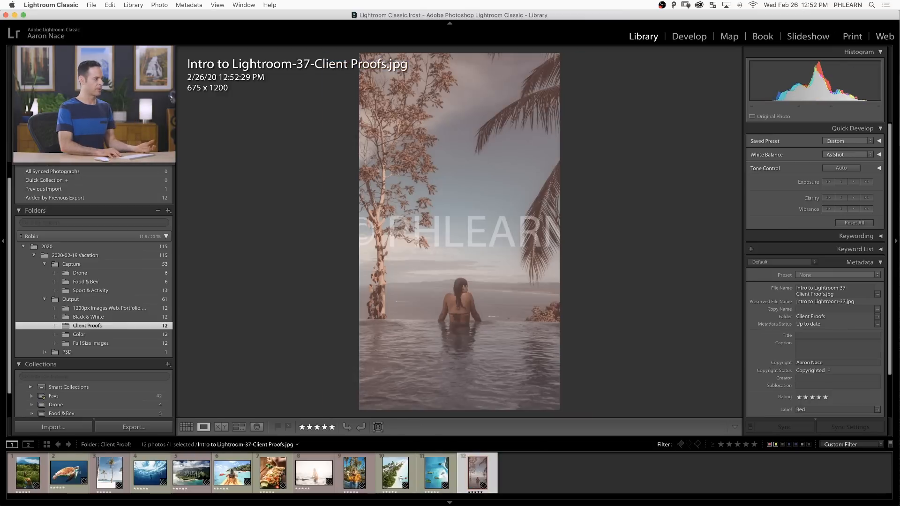
key(Left)
key(Left)
key(Left)
key(Left)
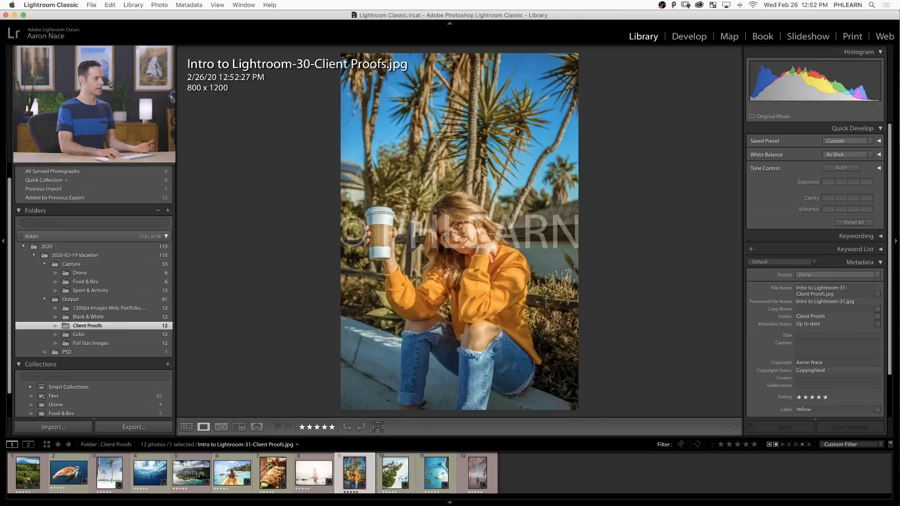
key(Left)
key(Left)
key(Left)
key(Left)
key(Left)
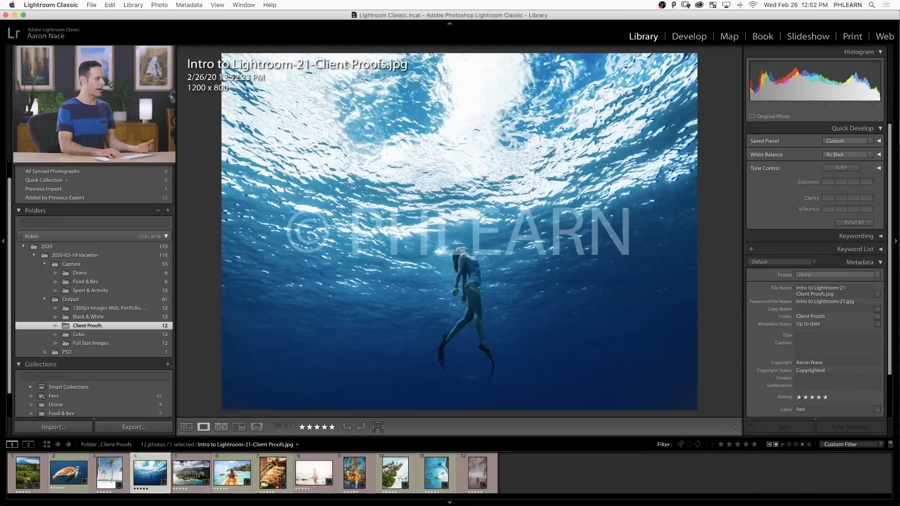
key(Left)
key(g)
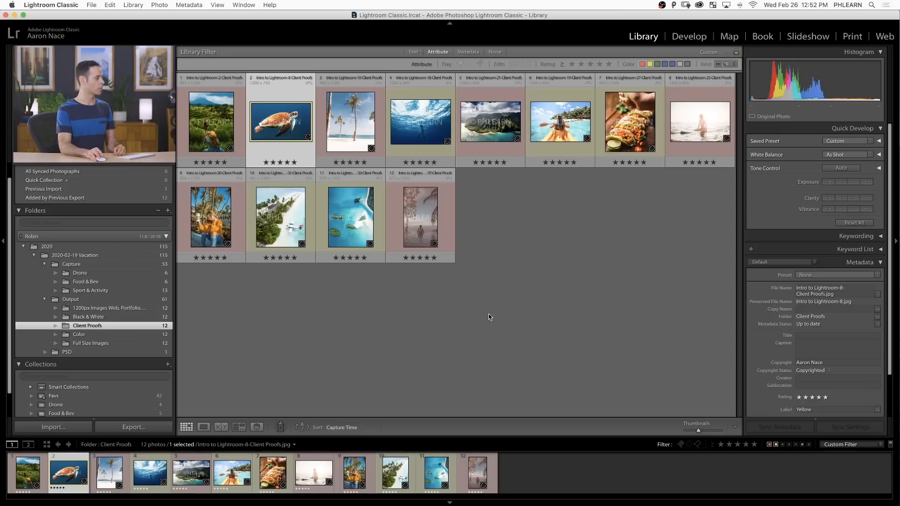
- Show the Full Size Images folder in the library and reveal it in Finder with its window repositioned
click(133, 342)
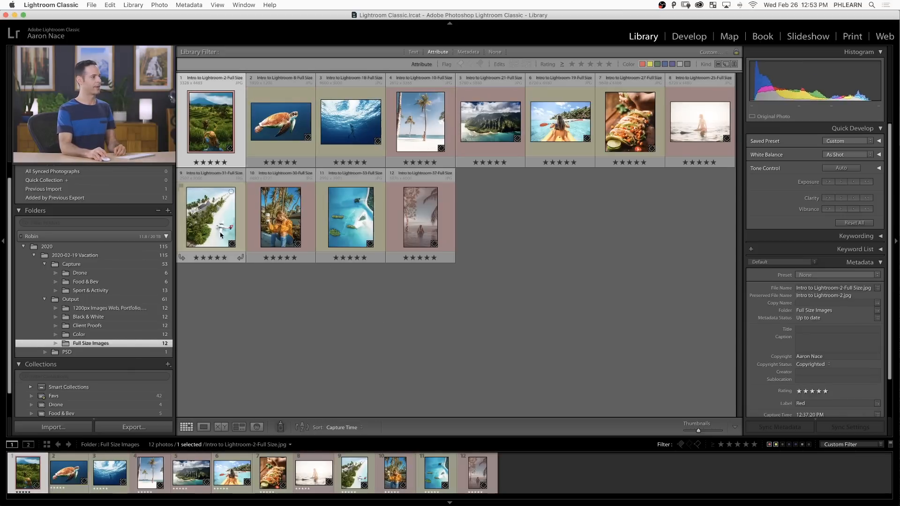
right_click(143, 345)
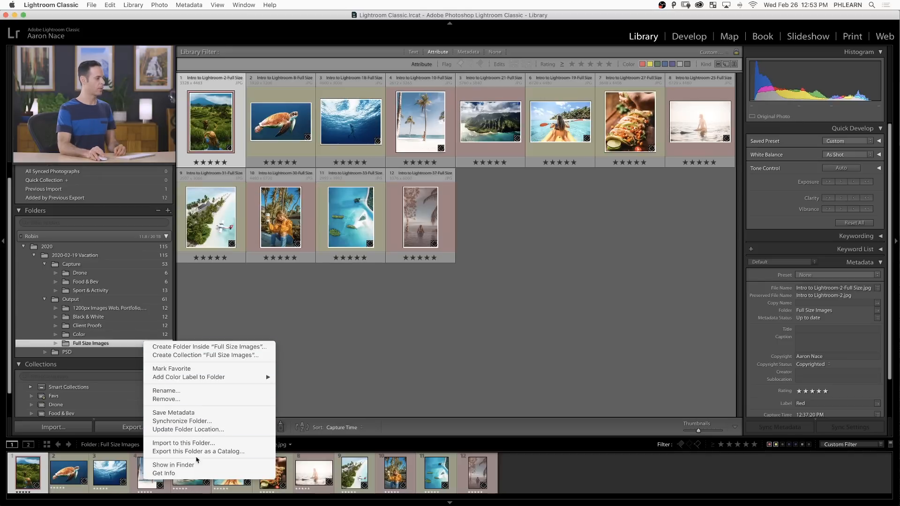
click(197, 465)
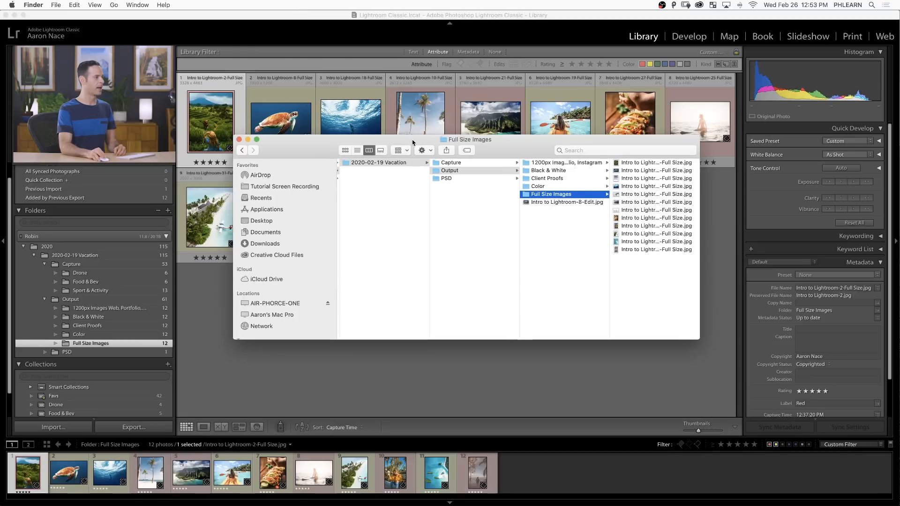
drag(412, 142, 350, 137)
drag(617, 314, 636, 342)
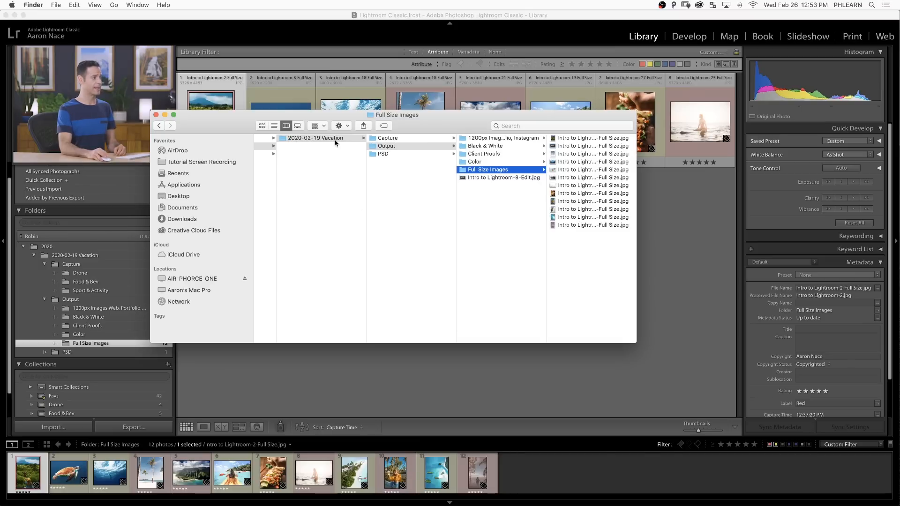
- Review the contents of the Capture, PSD and Output folders in Finder, widening the Output column to read the full folder names
click(405, 138)
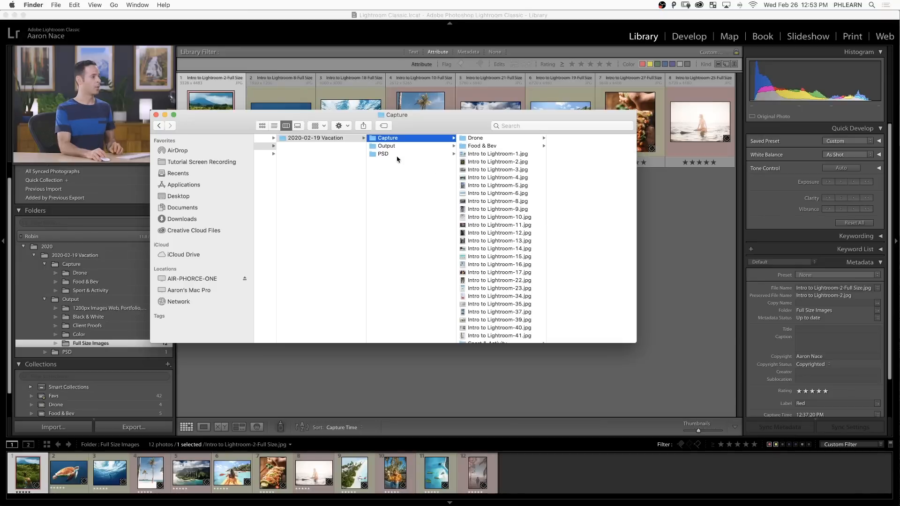
click(396, 155)
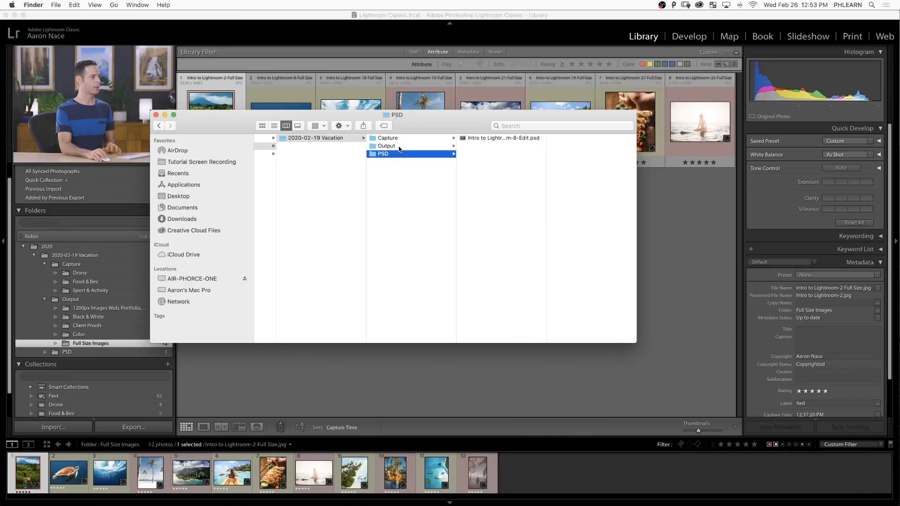
click(399, 147)
drag(547, 146, 586, 146)
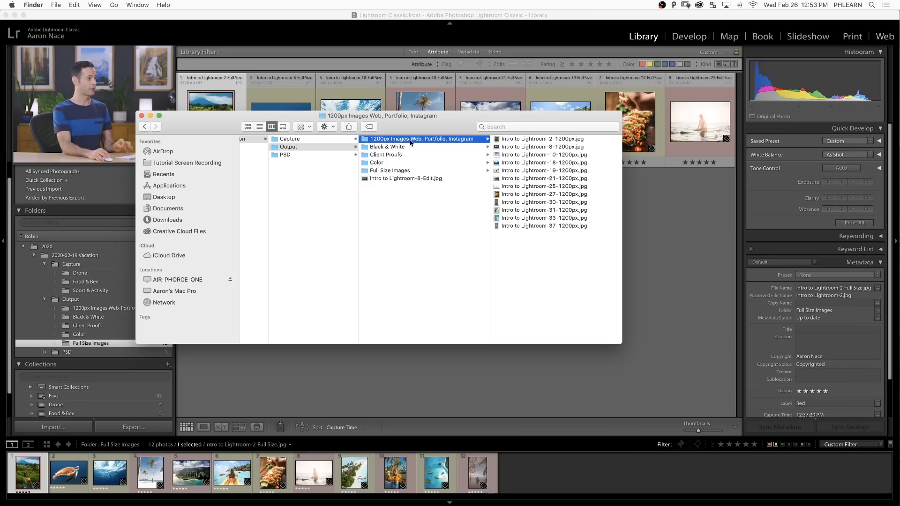
- Check the 1200px, Black & White and Client Proofs folders, previewing the Lightroom-8 1200px image and the Lightroom-18 client proof
click(571, 147)
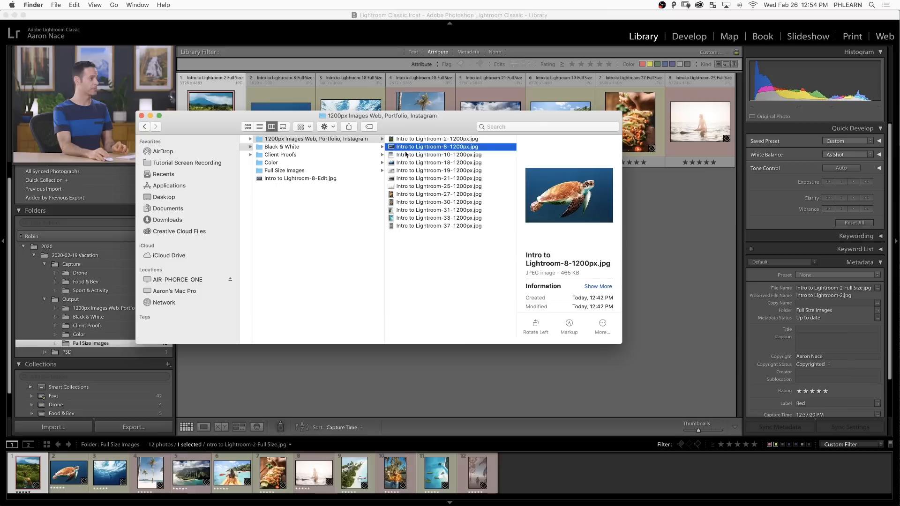
click(316, 147)
click(310, 155)
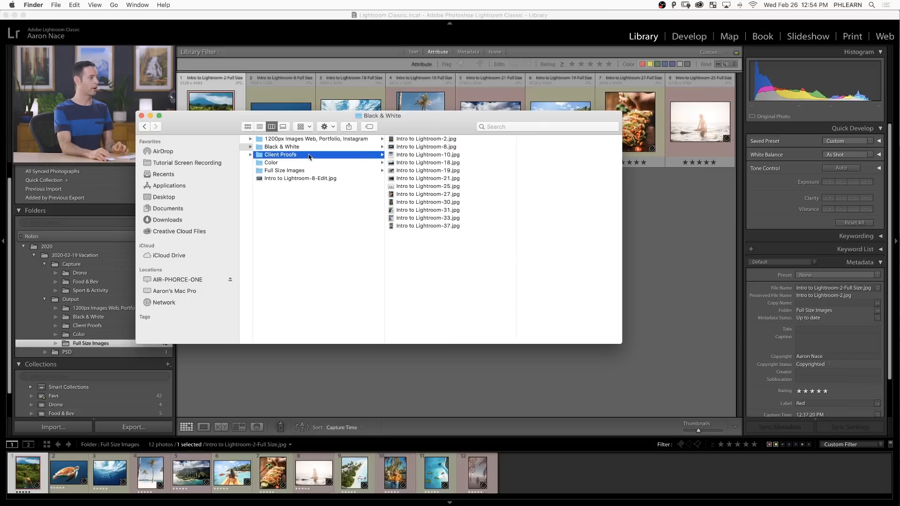
click(455, 163)
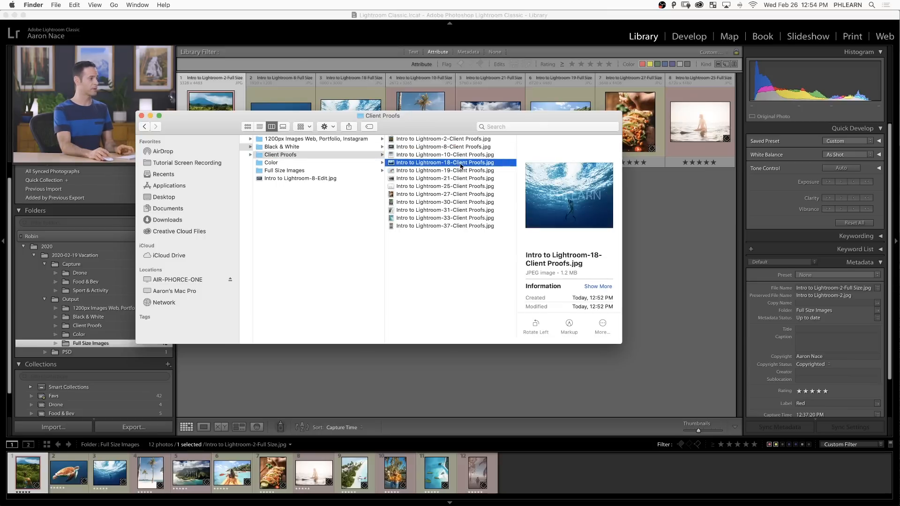
key(space)
key(space)
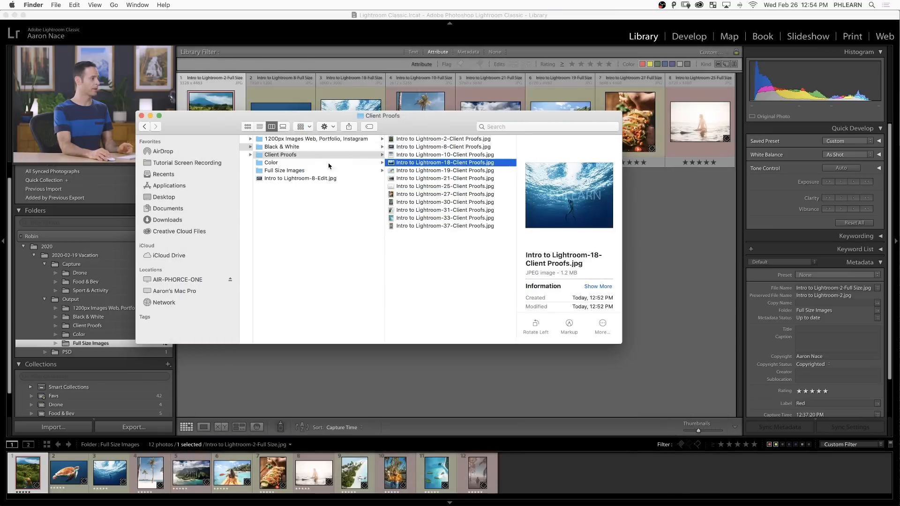
- Check the Lightroom-18 image in the Color and Full Size Images folders, then switch back to Lightroom Classic
click(333, 163)
click(439, 162)
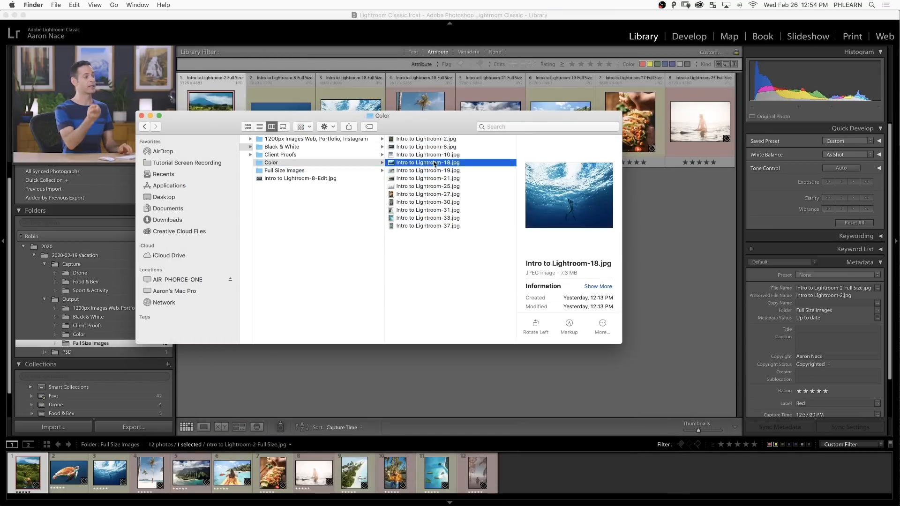
click(311, 171)
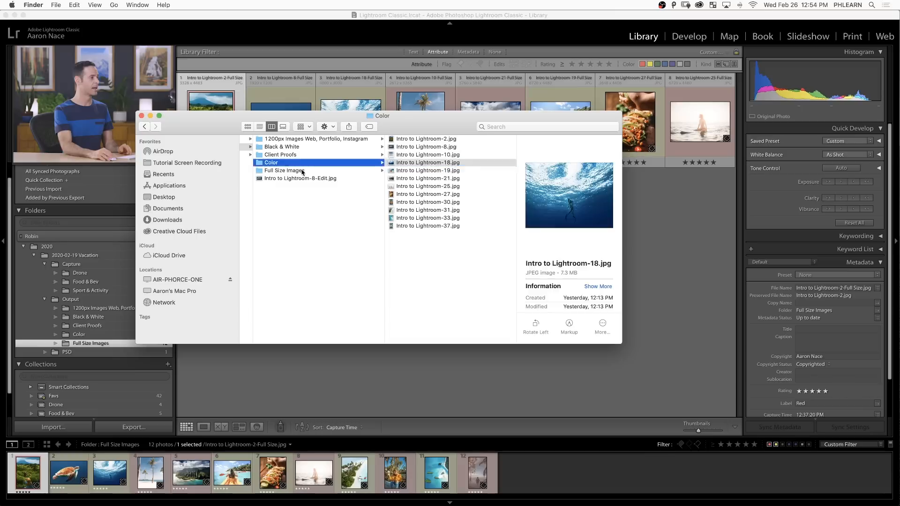
click(441, 163)
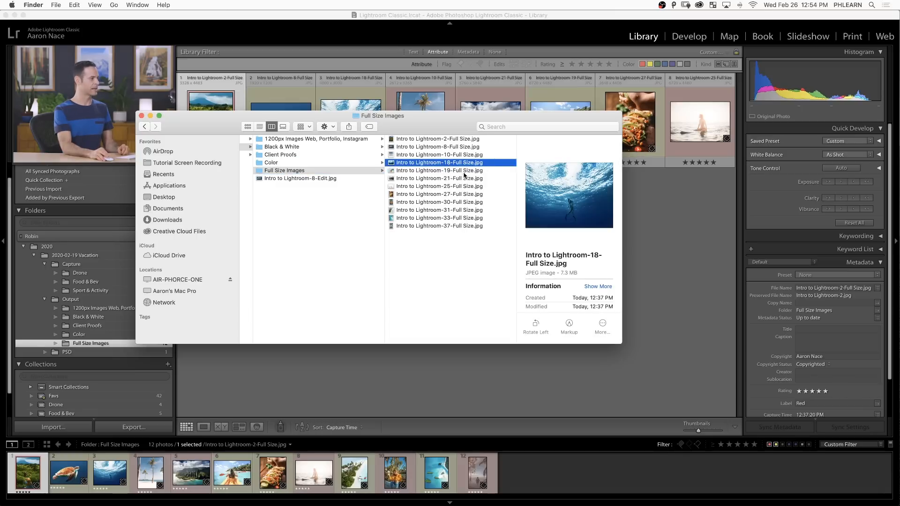
click(413, 25)
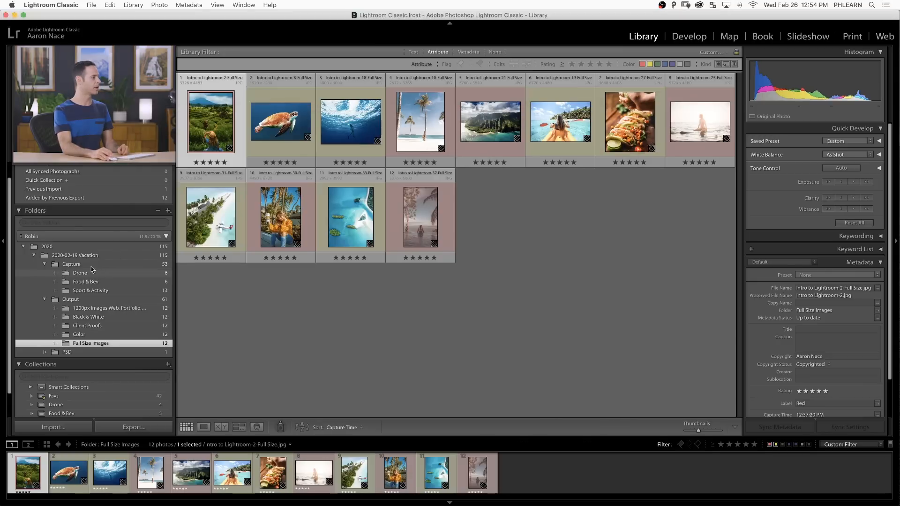